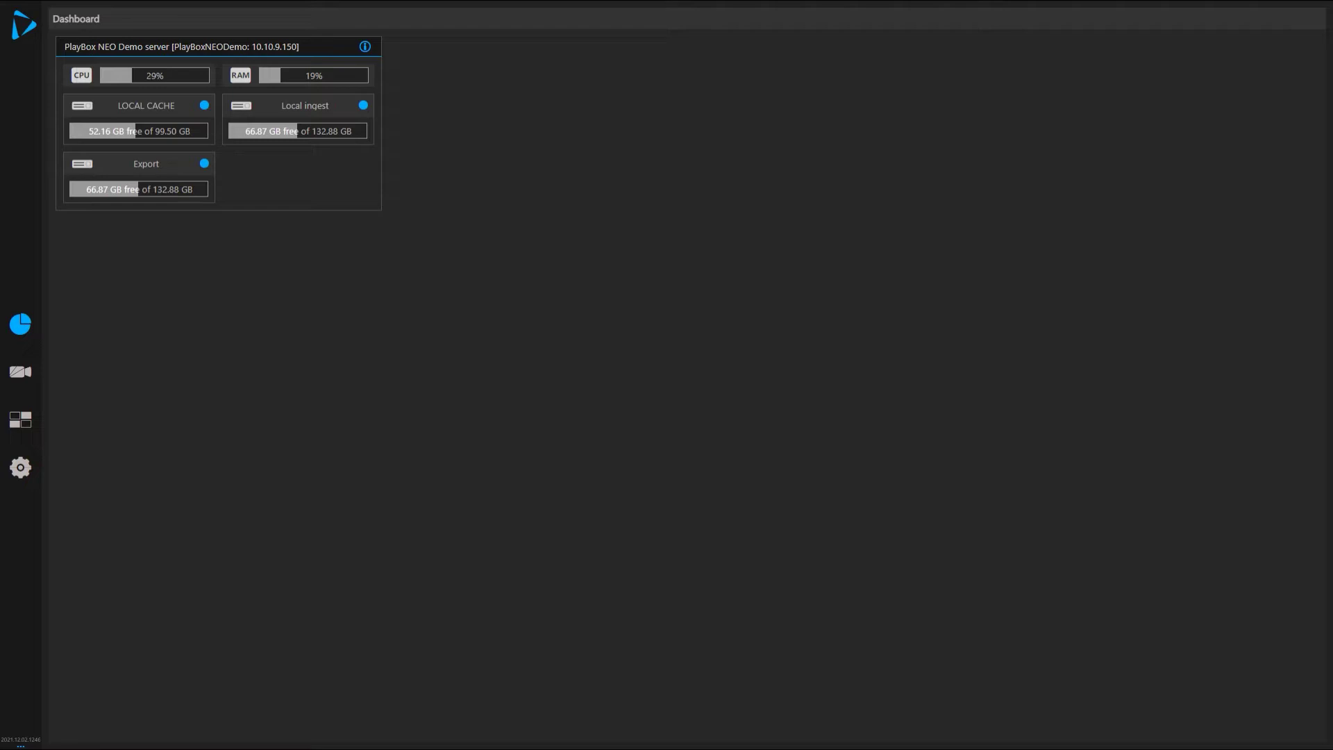
From the Servers list, add TestServer11 titled 'Test2' with description 'demo2' and save it.
{"action": "left_click", "coordinate": [20, 467]}
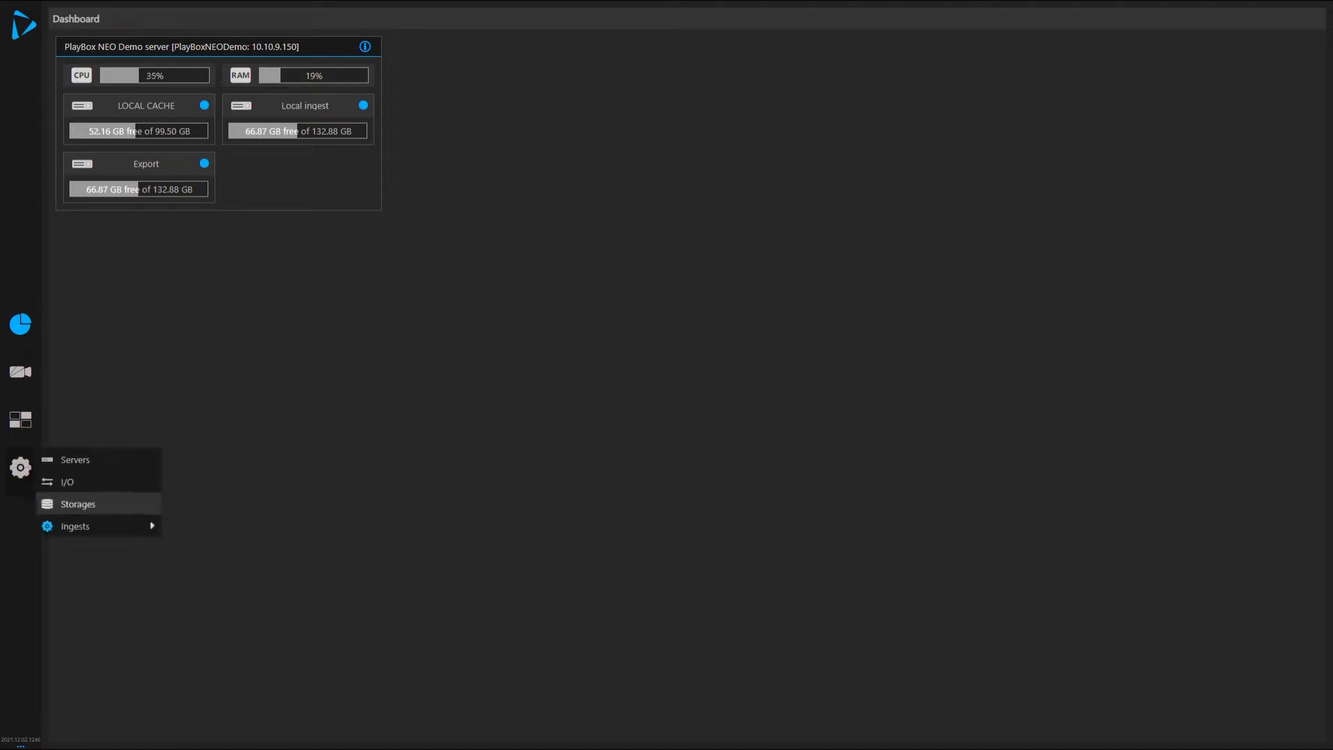
{"action": "mouse_move", "coordinate": [75, 526]}
{"action": "left_click", "coordinate": [75, 460]}
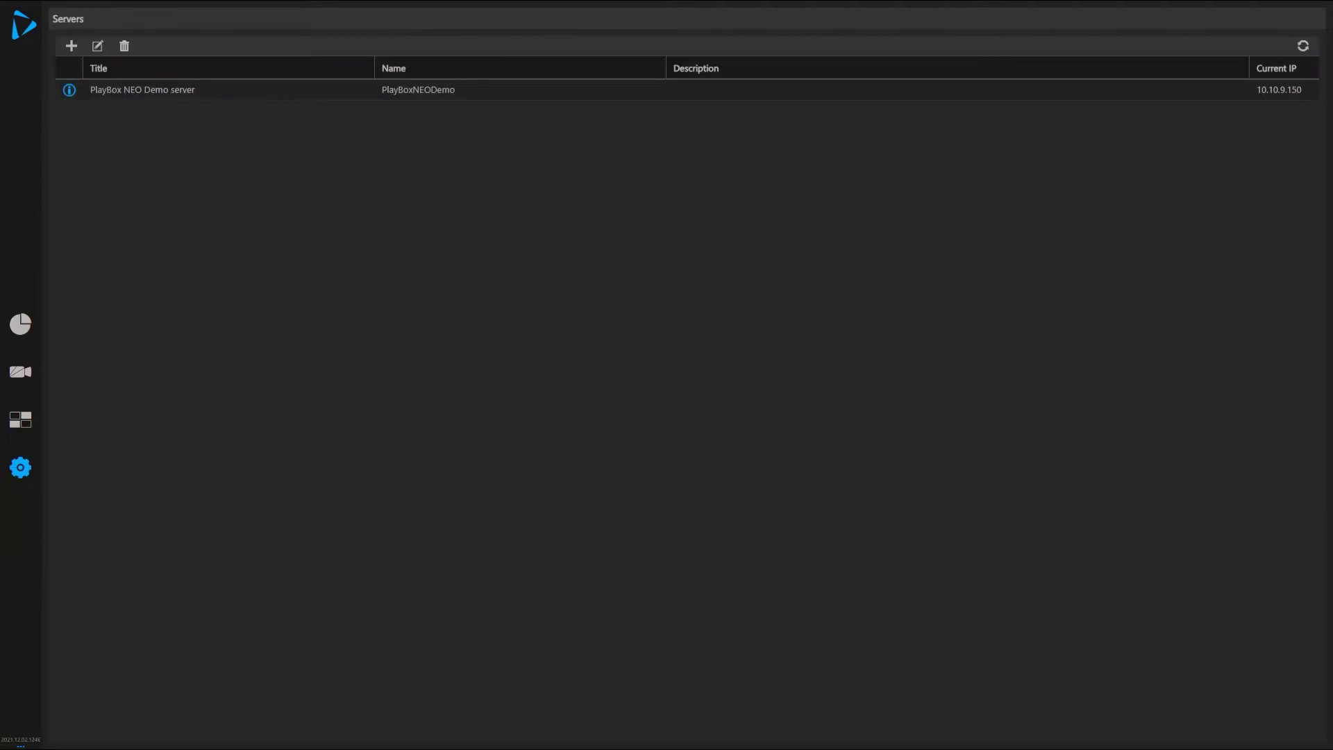
{"action": "left_click", "coordinate": [72, 46]}
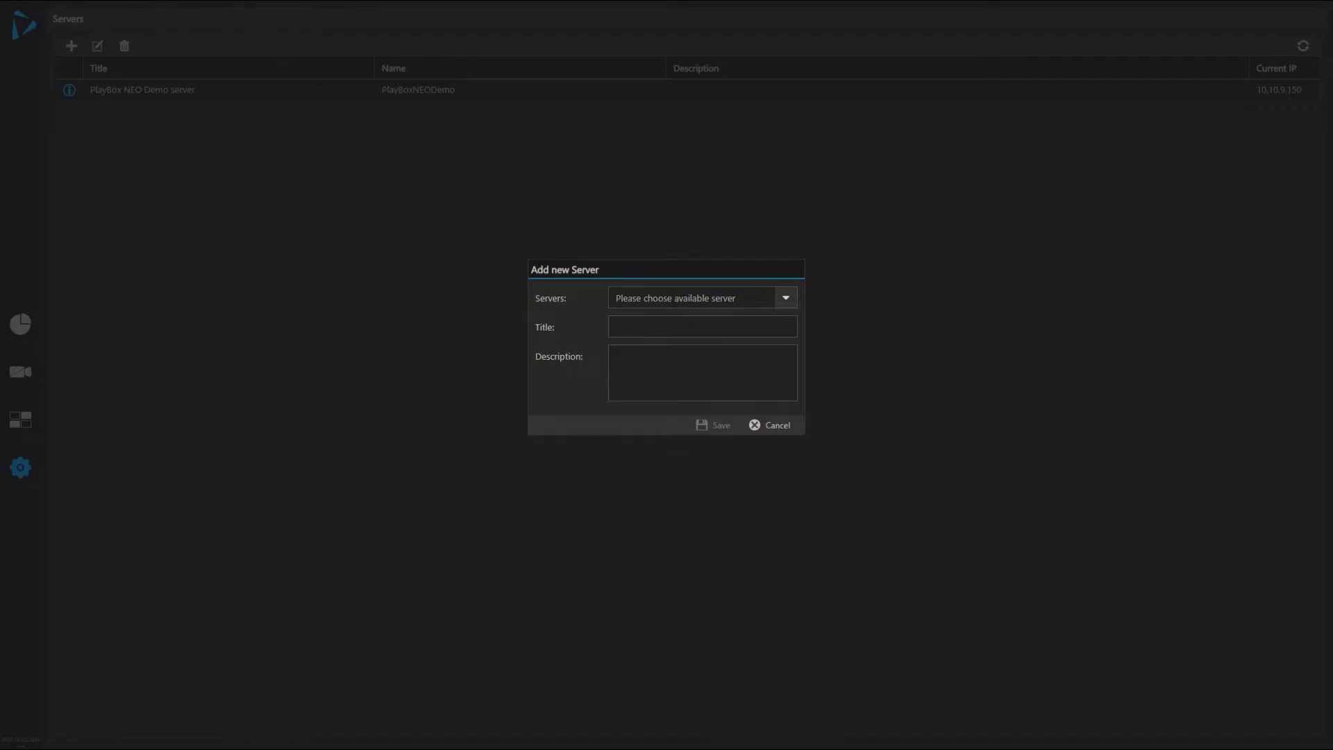
{"action": "key", "text": "alt+Down"}
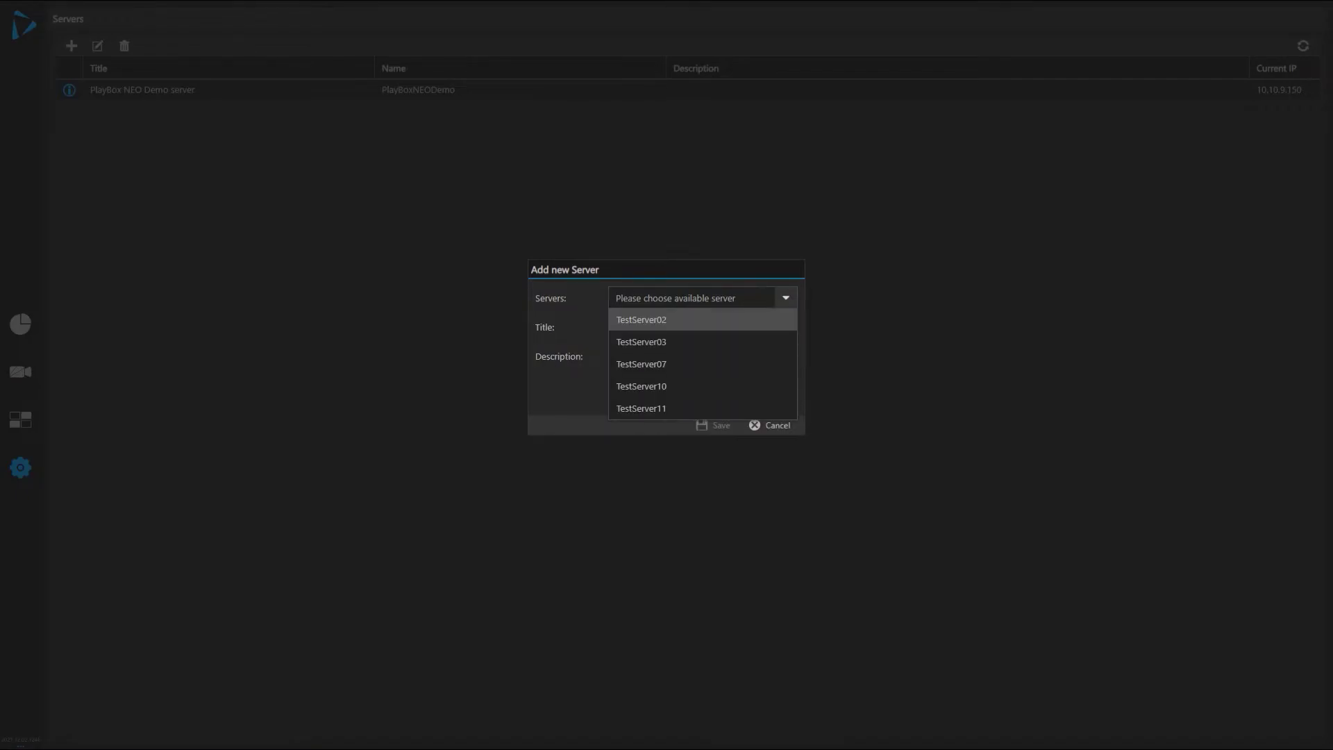
{"action": "key", "text": "Return"}
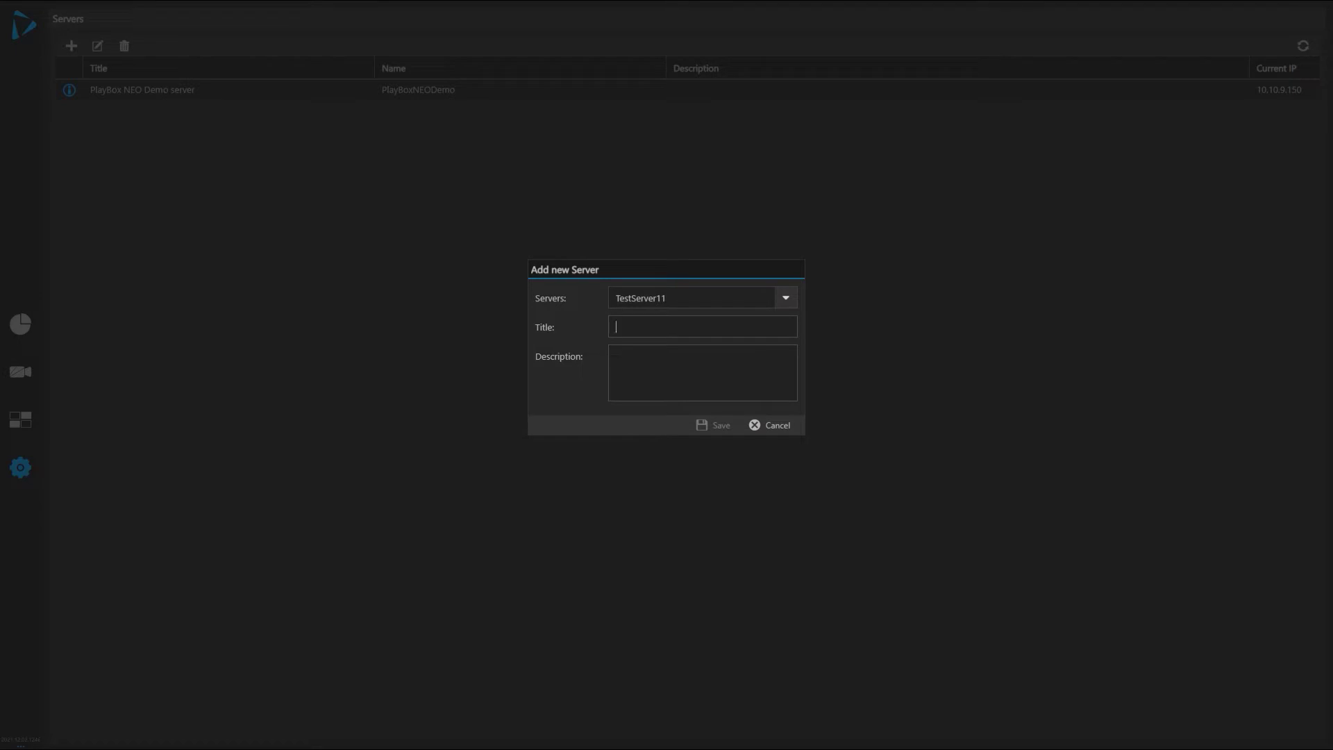
{"action": "type", "text": "Test2"}
{"action": "type", "text": "dem"}
{"action": "type", "text": "o2"}
{"action": "left_click", "coordinate": [713, 425]}
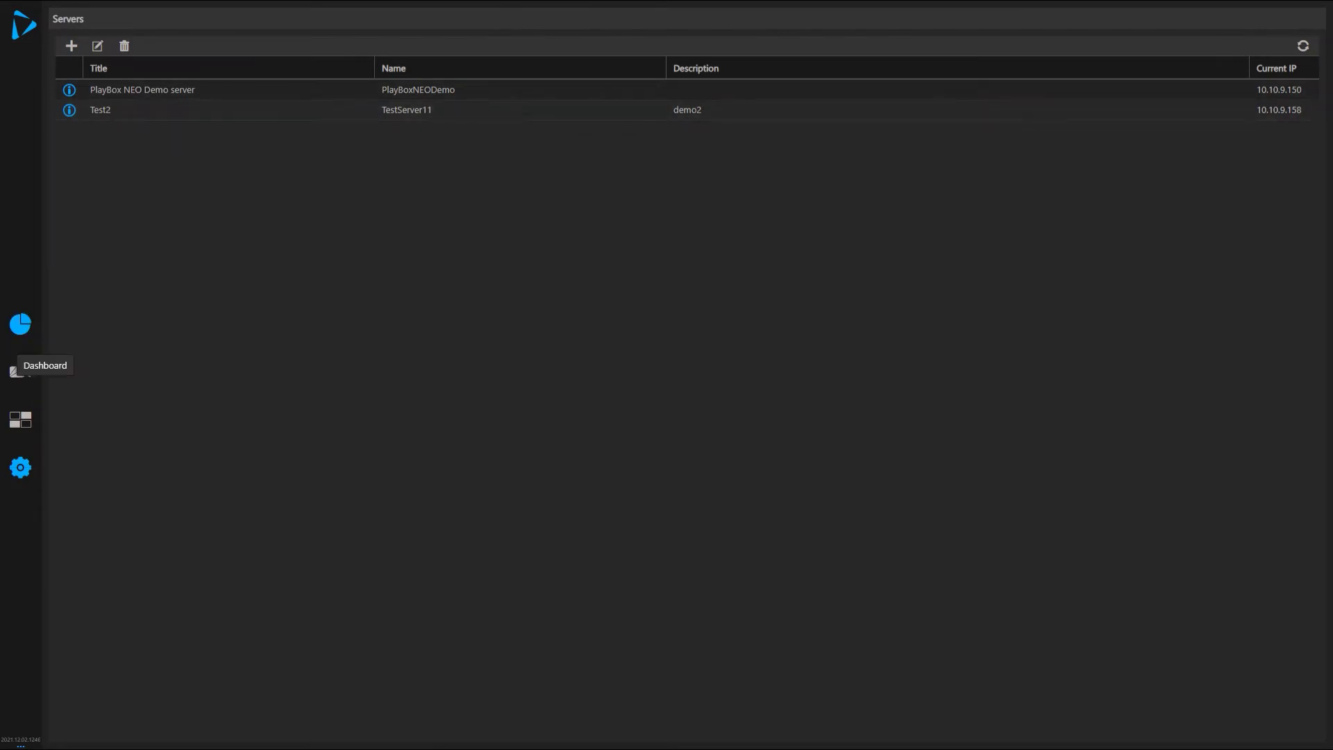
Return to the dashboard to view the demo and Test2 server panels.
{"action": "left_click", "coordinate": [20, 324]}
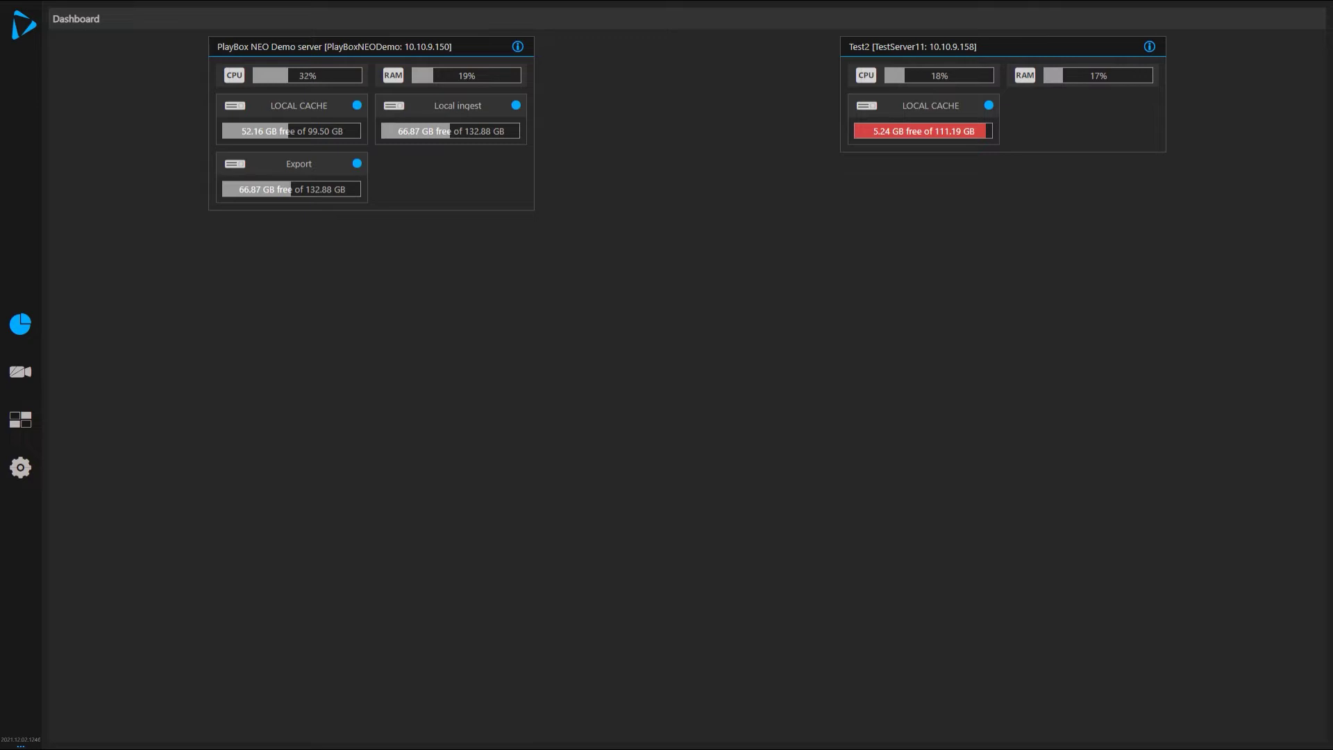
On the Storages page, start a new storage titled 'Net Stor' of type Samba Storage.
{"action": "mouse_move", "coordinate": [21, 467]}
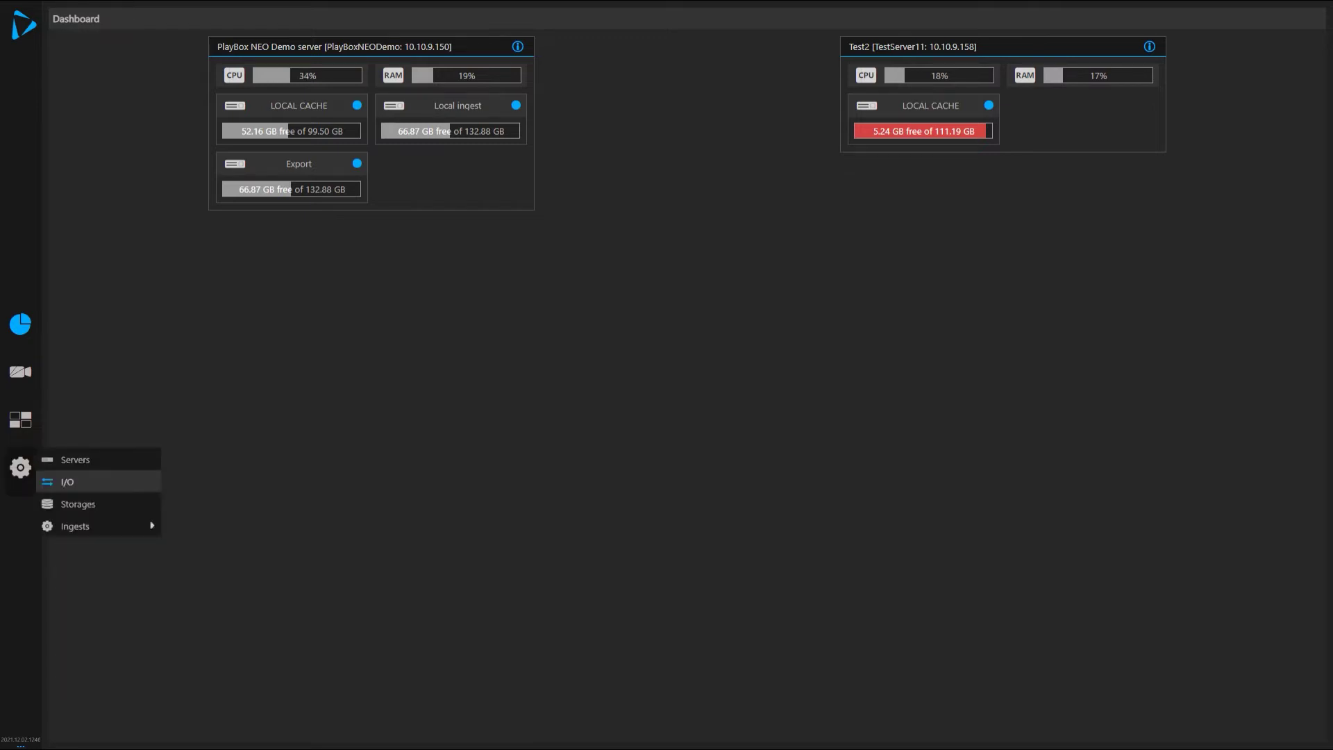
{"action": "left_click", "coordinate": [77, 504]}
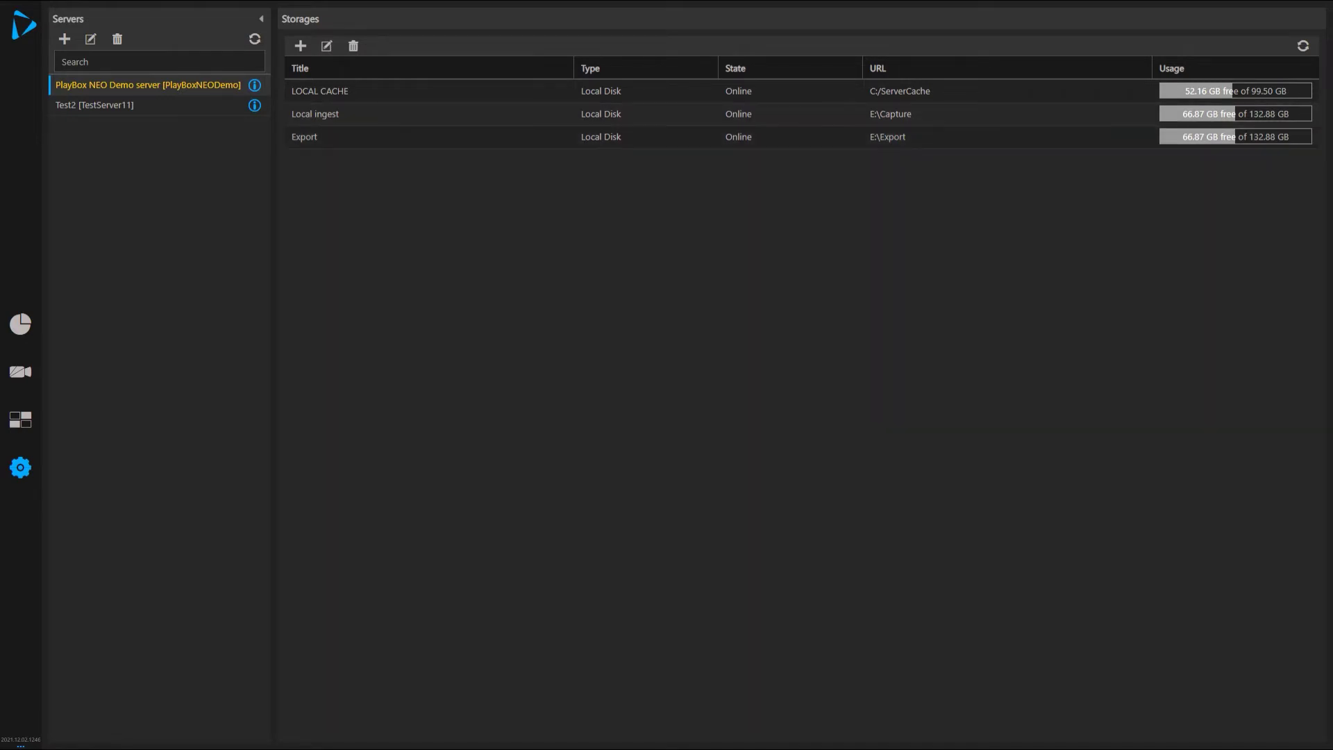
{"action": "left_click", "coordinate": [300, 46]}
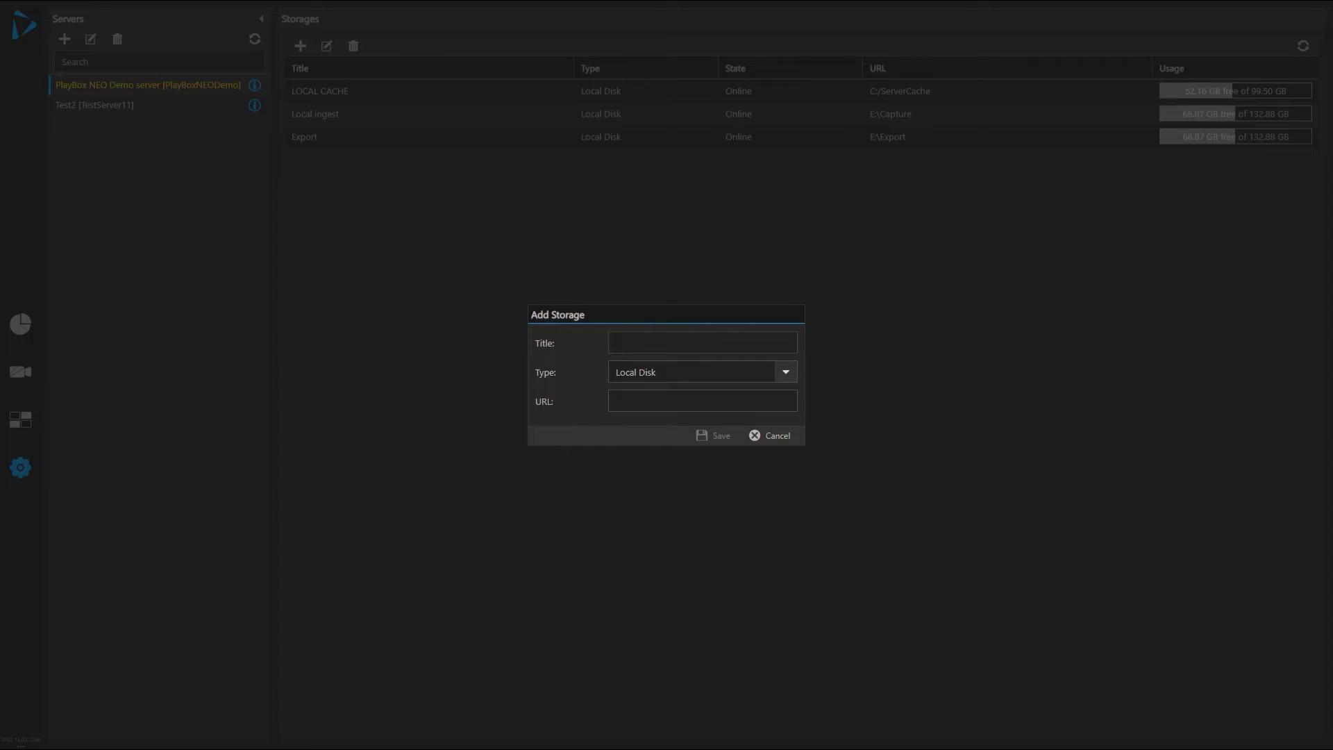
{"action": "type", "text": "Net Stor"}
{"action": "key", "text": "Tab"}
{"action": "key", "text": "alt+Down"}
{"action": "key", "text": "Down"}
{"action": "key", "text": "Return"}
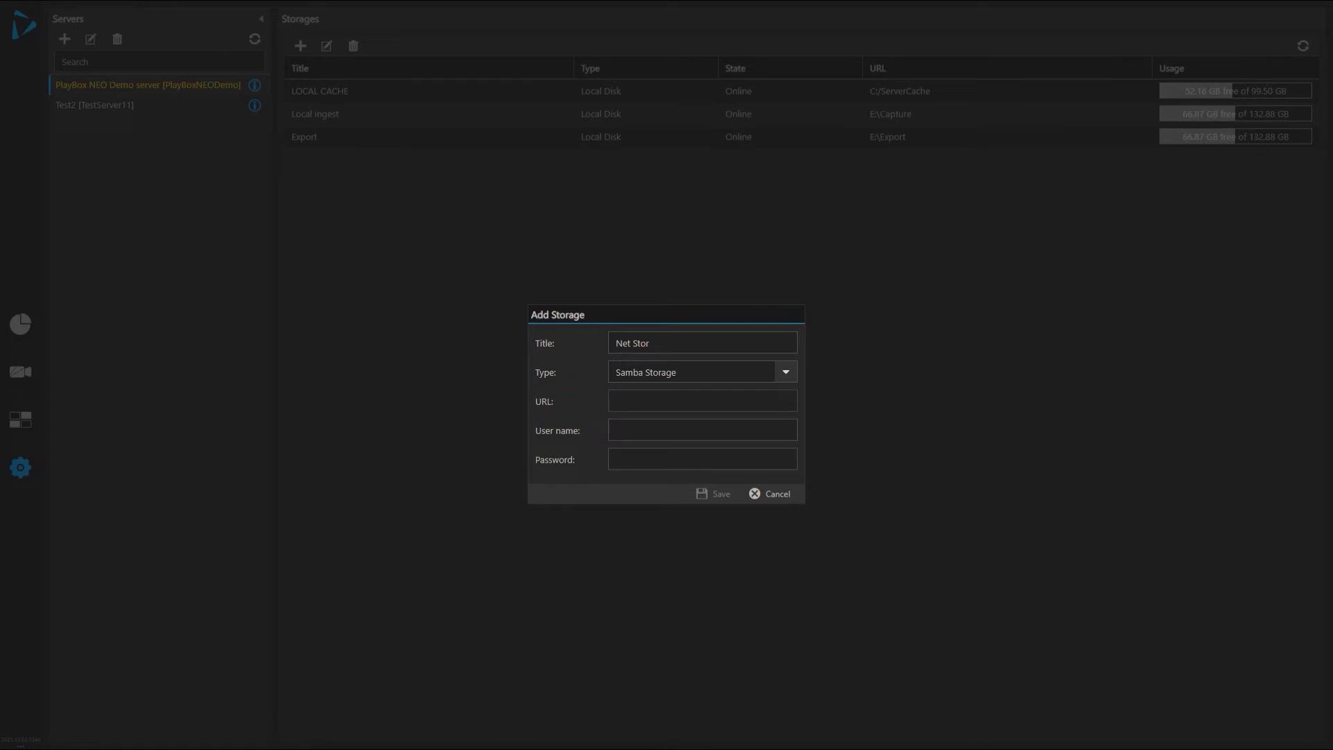
Enter URL smb://10.10.9.158/Demo plus the share's user name and password, then save.
{"action": "type", "text": "smb"}
{"action": "type", "text": "://"}
{"action": "type", "text": "10.10.9"}
{"action": "type", "text": ".158"}
{"action": "type", "text": "/"}
{"action": "type", "text": "D"}
{"action": "type", "text": "emo"}
{"action": "type", "text": "playb"}
{"action": "type", "text": "ox"}
{"action": "left_click", "coordinate": [616, 459]}
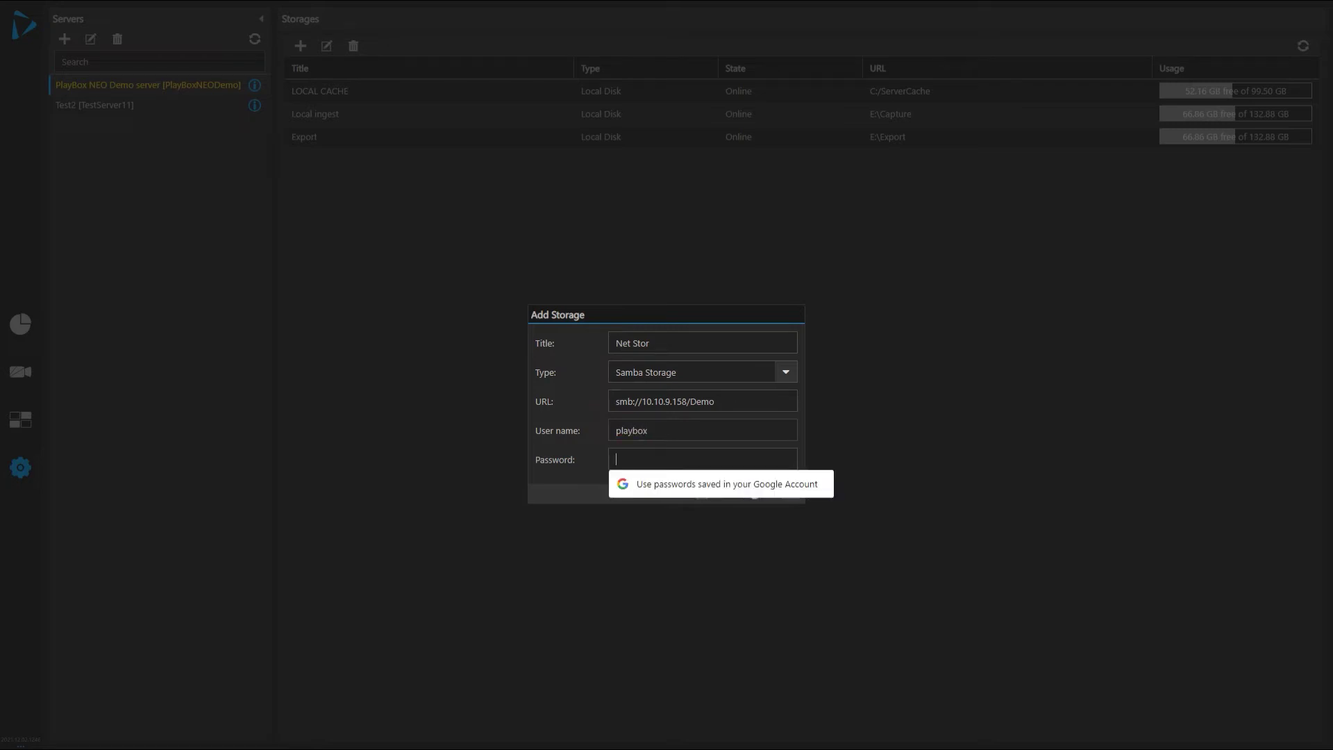
{"action": "type", "text": "•••••"}
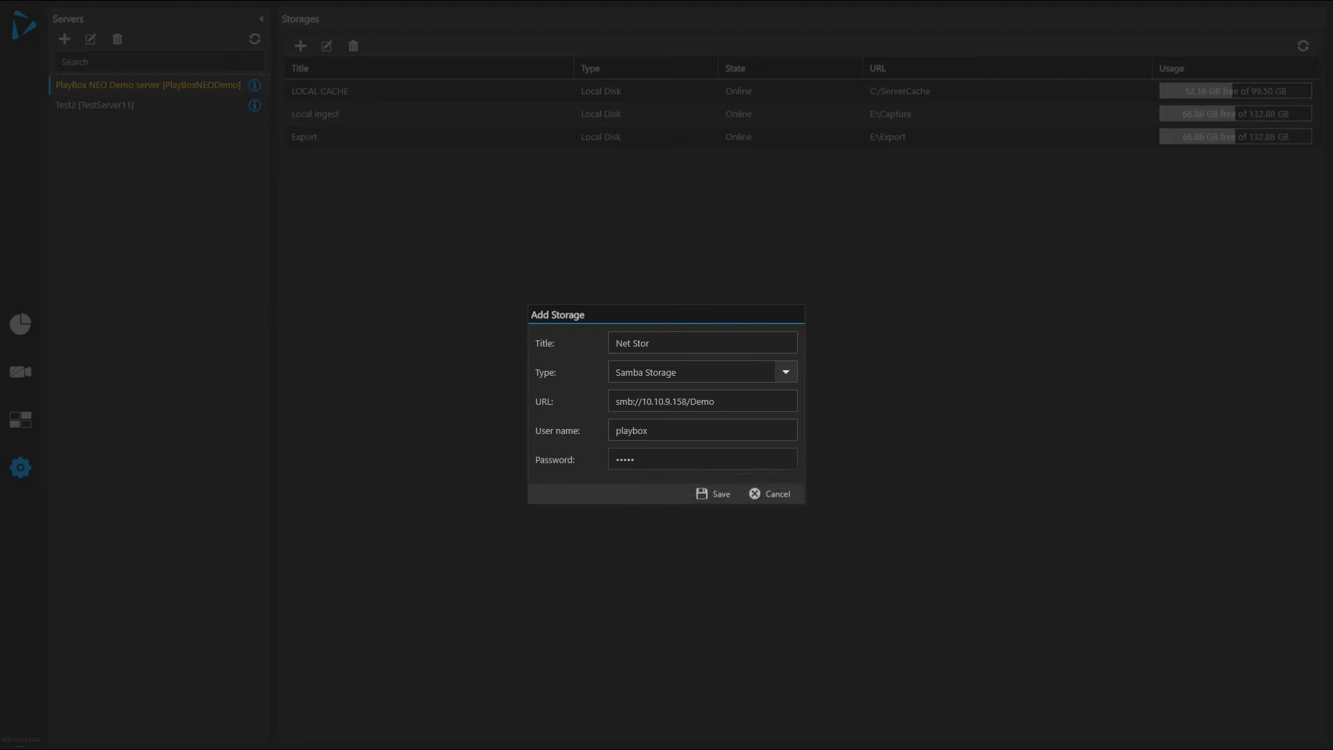
{"action": "type", "text": "••"}
{"action": "key", "text": "Return"}
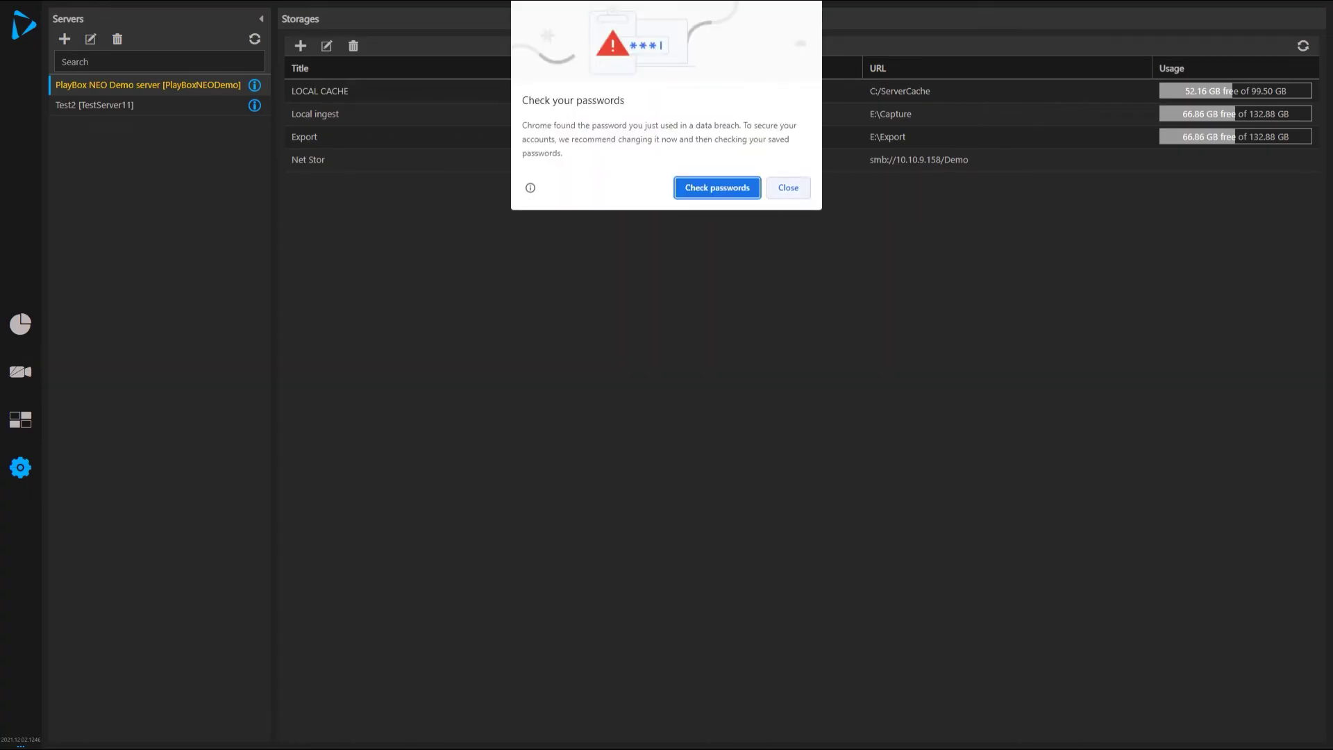
Dismiss the browser password warning, check Net Stor is Online, and return to the dashboard.
{"action": "key", "text": "Escape"}
{"action": "key", "text": "Escape"}
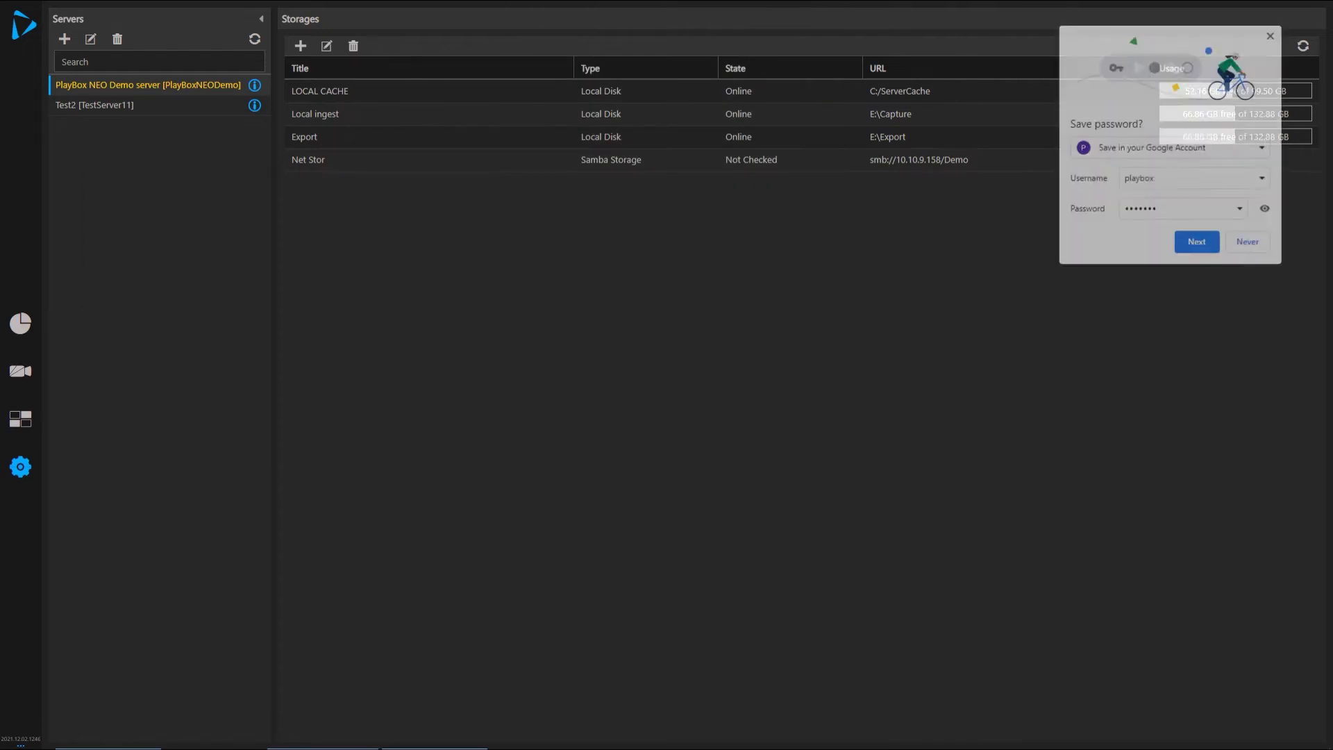
{"action": "left_click", "coordinate": [307, 160]}
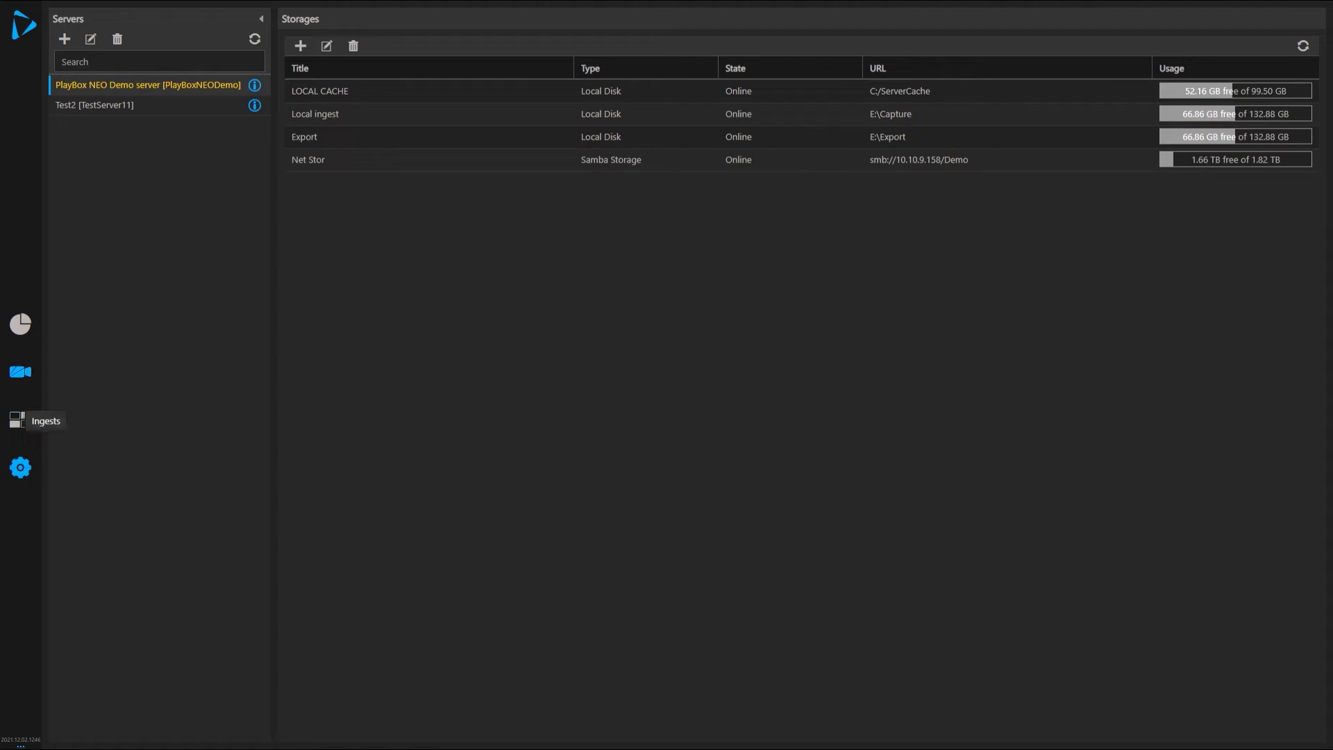
{"action": "left_click", "coordinate": [21, 325]}
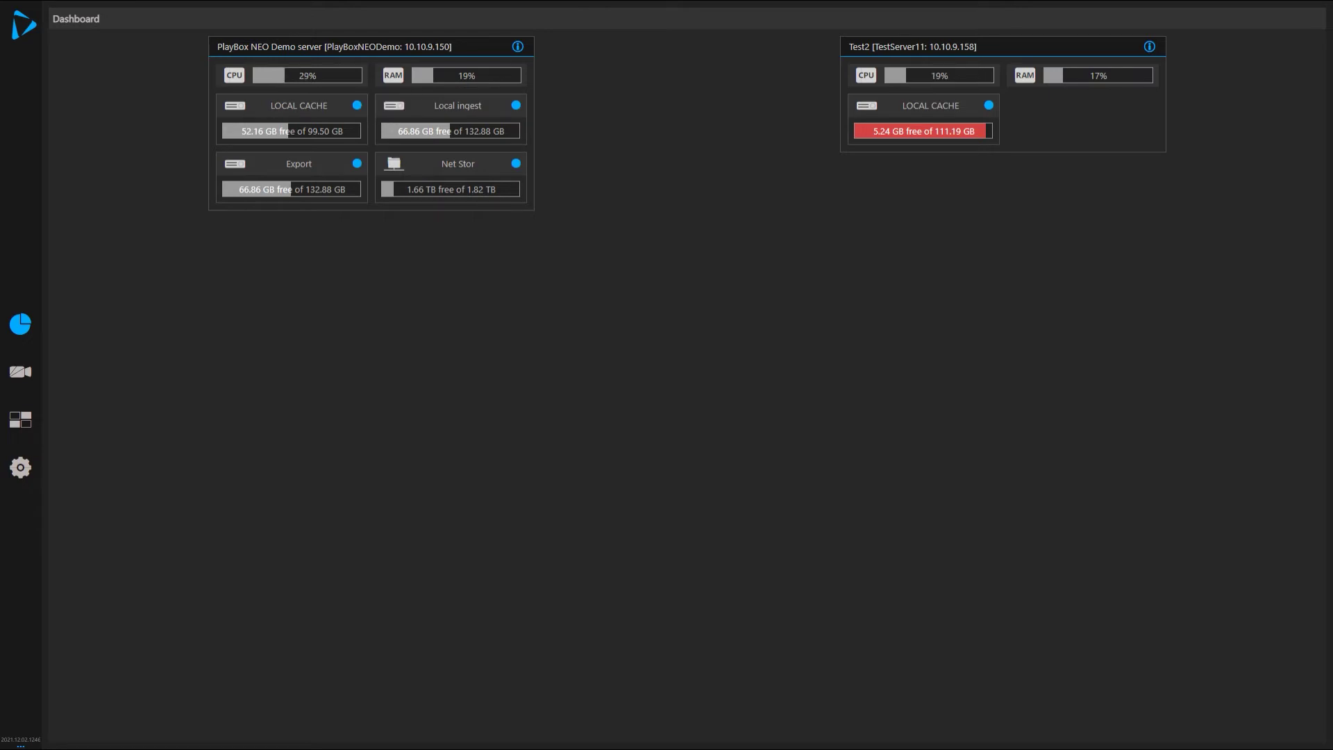
In the demo server's info, scroll through the Licensing table, then view the Services tab.
{"action": "left_click", "coordinate": [517, 46]}
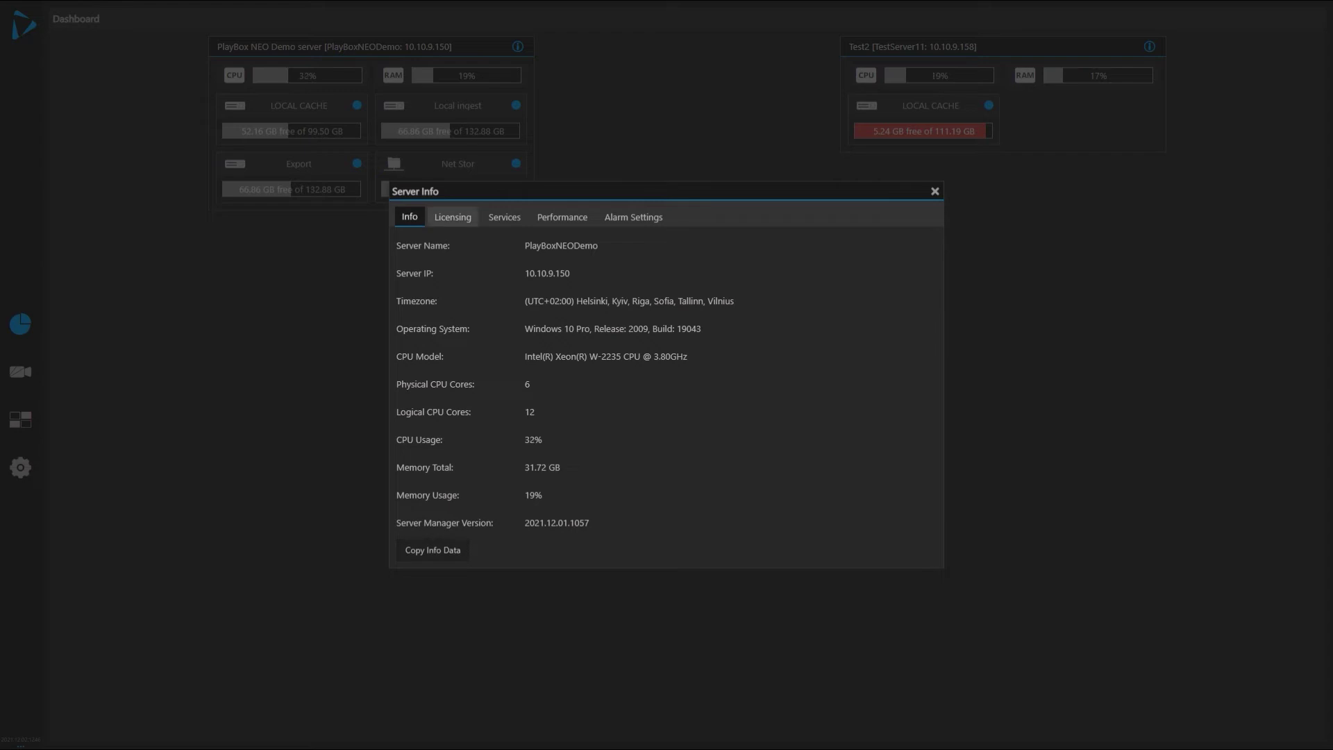
{"action": "left_click", "coordinate": [453, 217]}
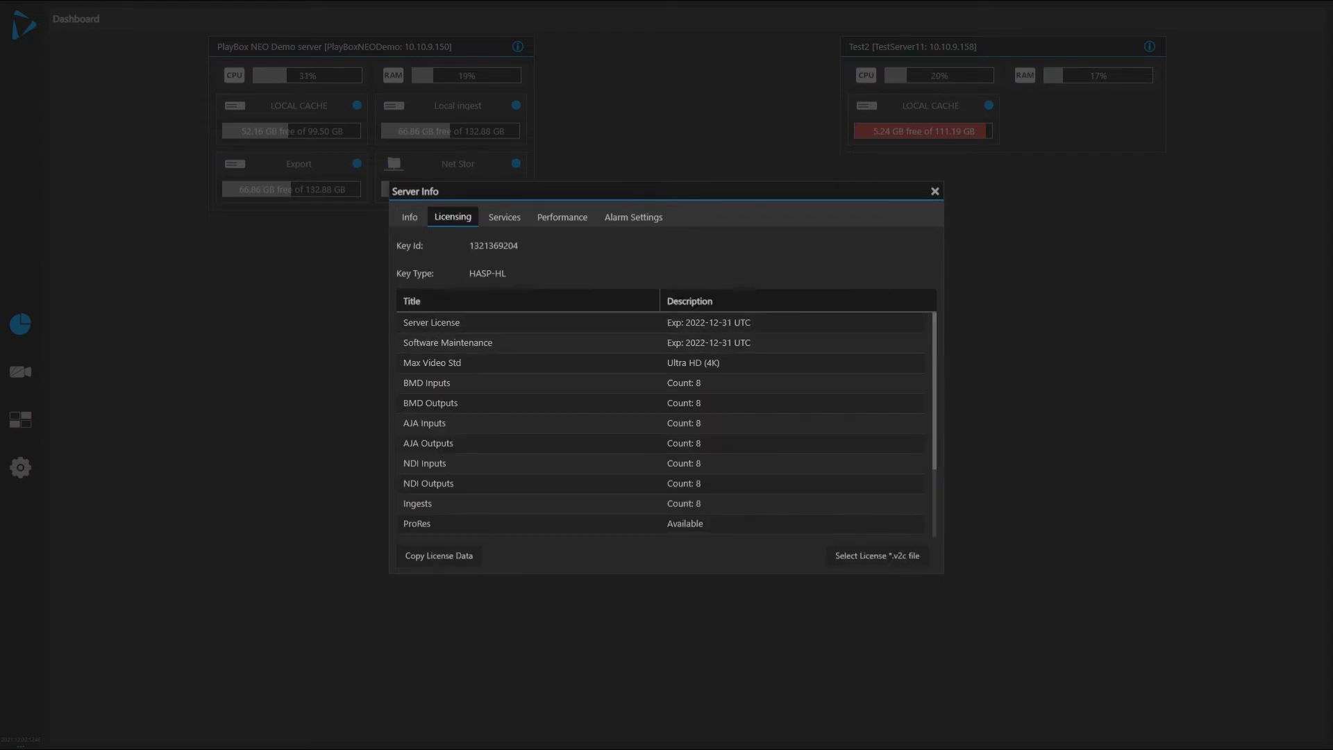
{"action": "scroll", "coordinate": [528, 389], "scroll_direction": "down", "scroll_amount": 3}
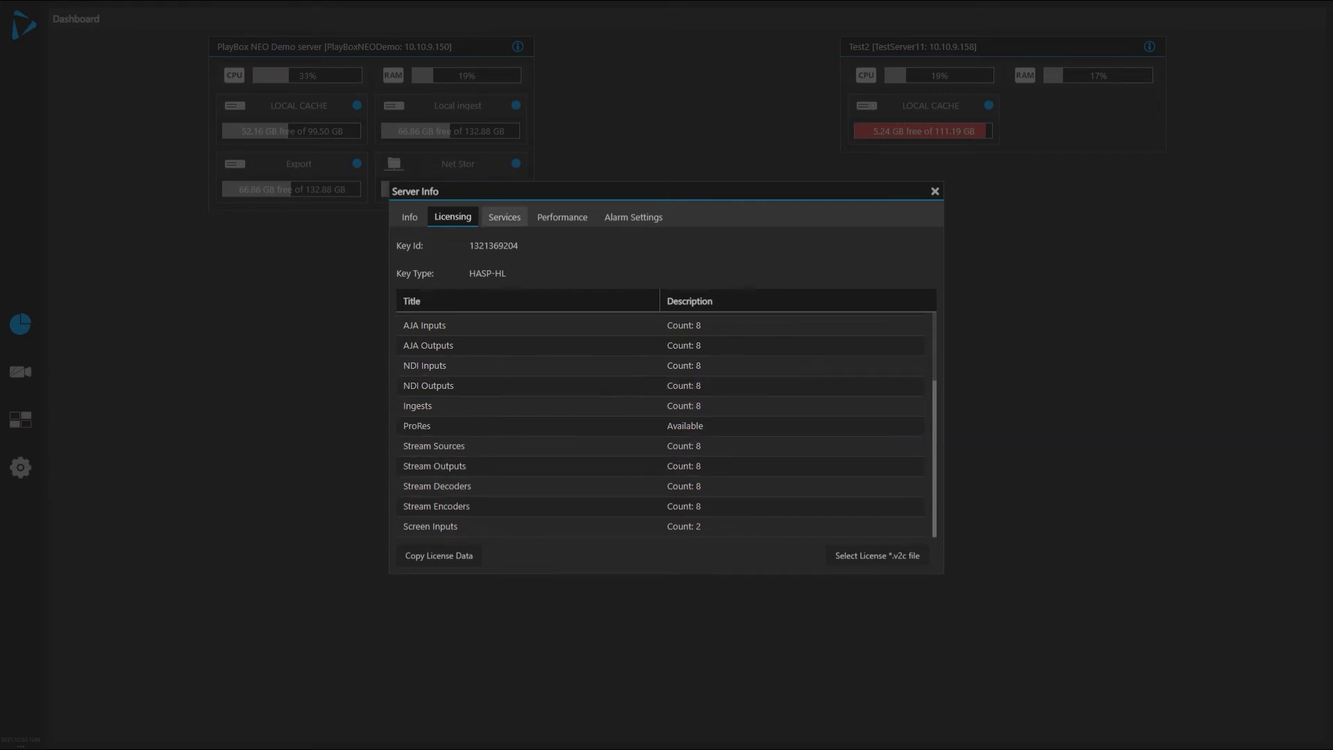
{"action": "left_click", "coordinate": [504, 216]}
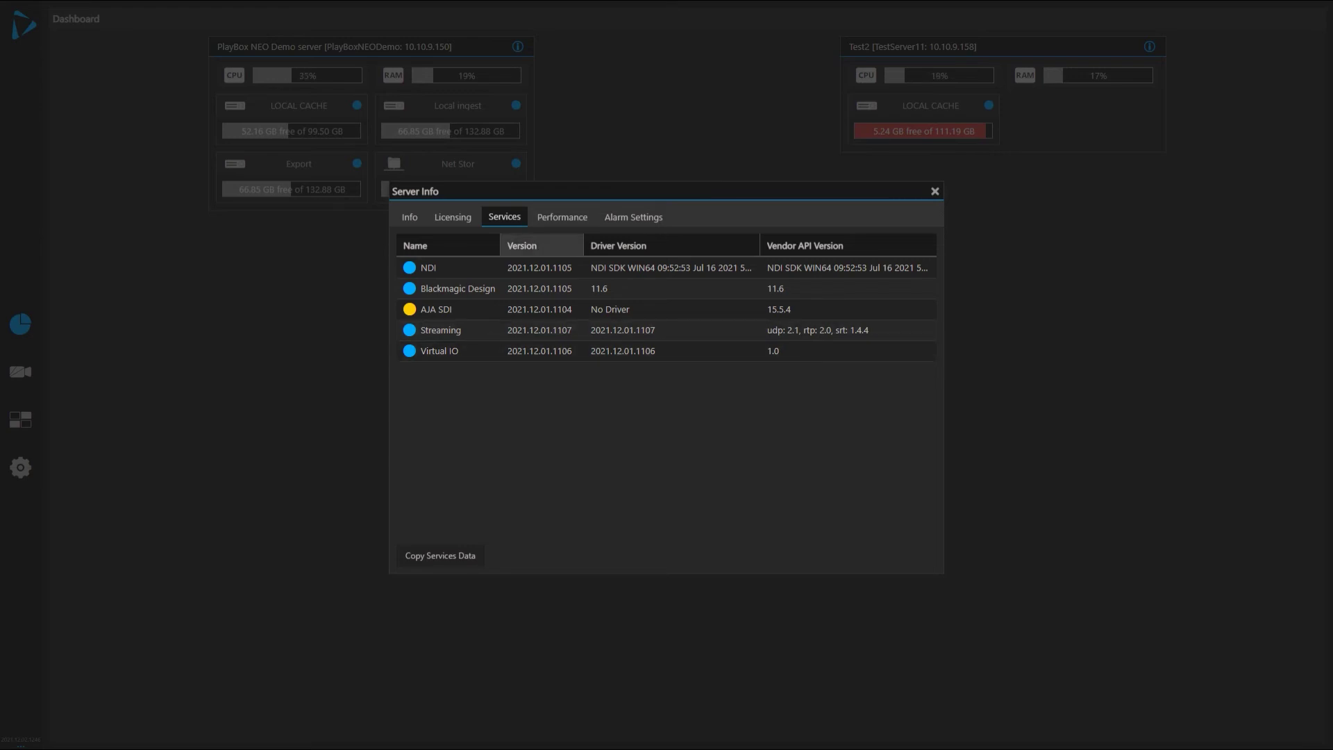
View the Performance graphs and Alarm Settings (black and freeze at 5 seconds), then close Server Info.
{"action": "left_click", "coordinate": [562, 217]}
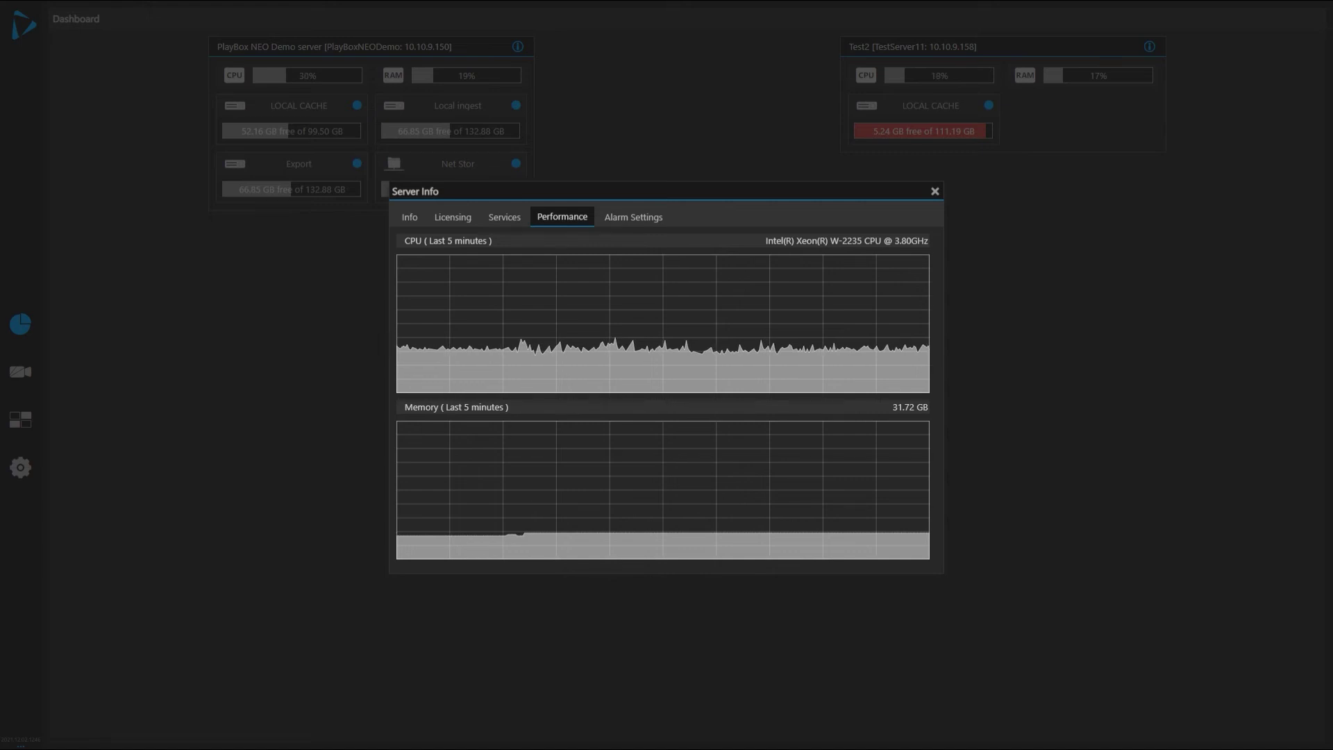
{"action": "left_click", "coordinate": [633, 217]}
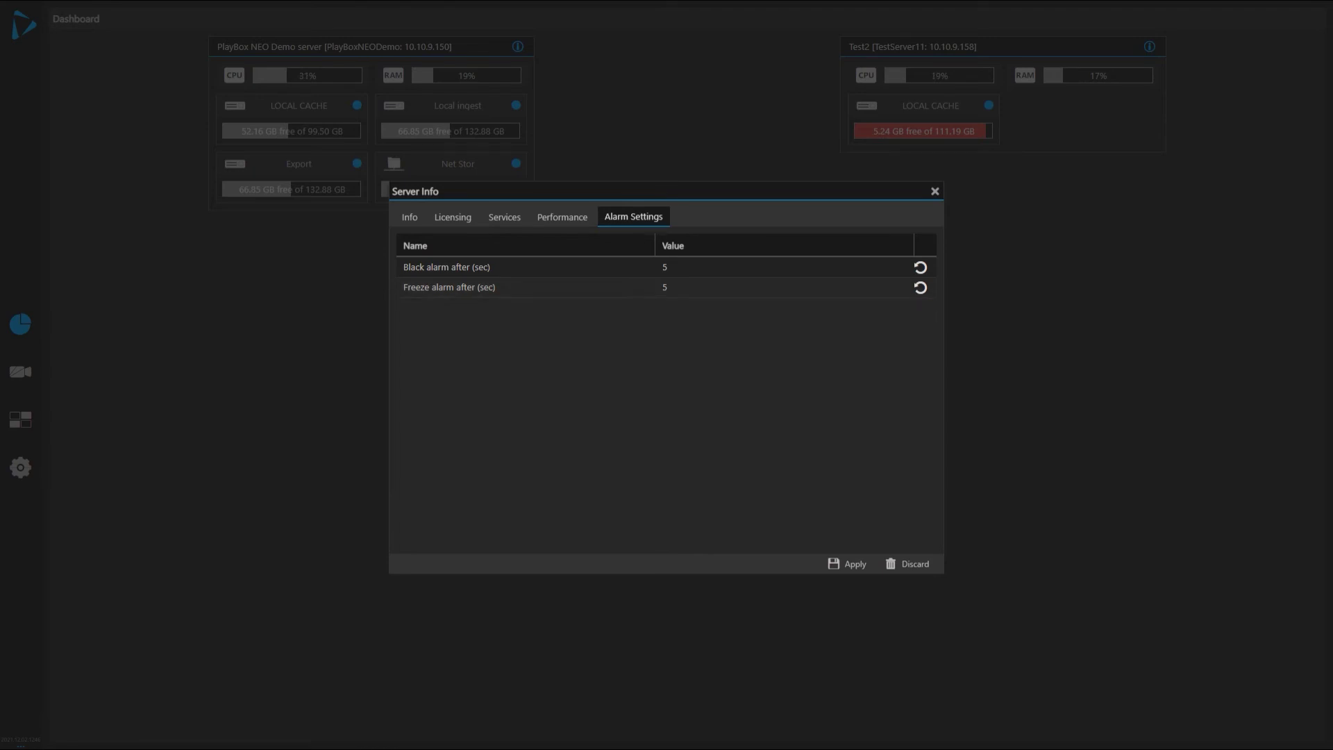
{"action": "mouse_move", "coordinate": [494, 272]}
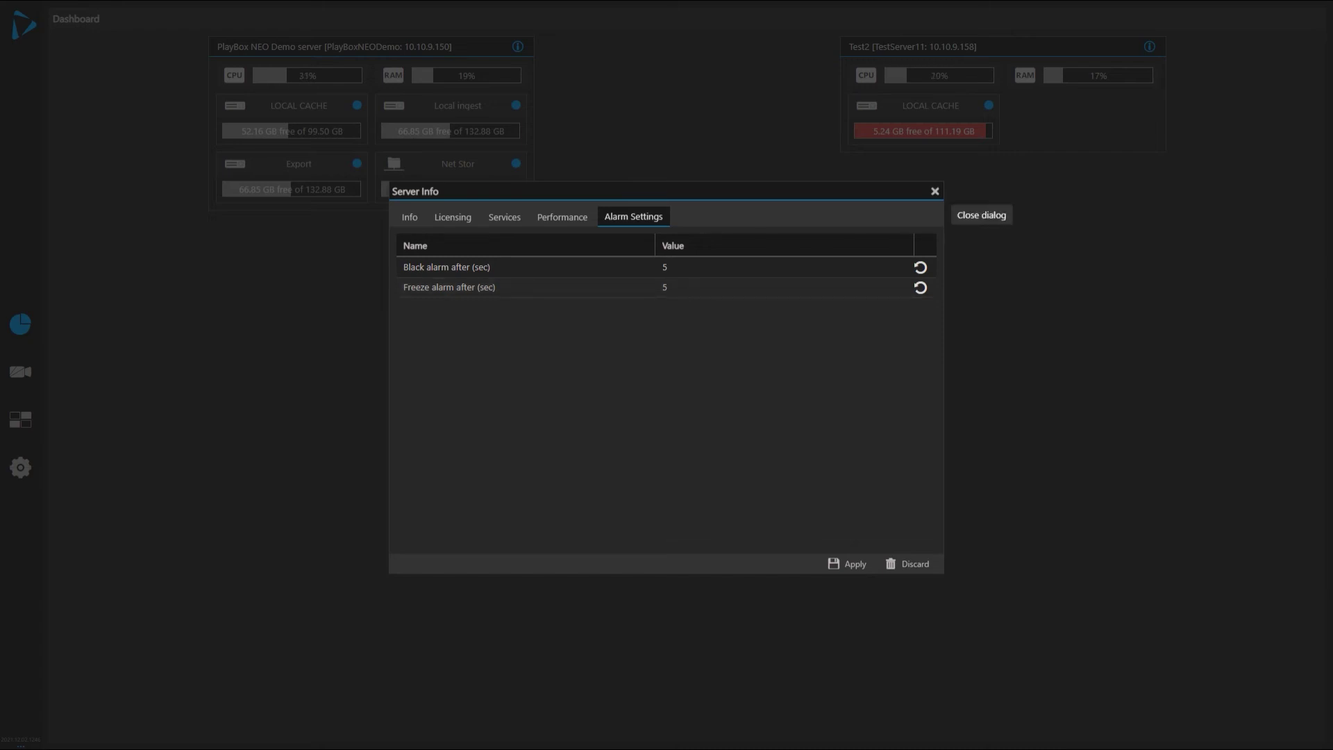
{"action": "left_click", "coordinate": [935, 191]}
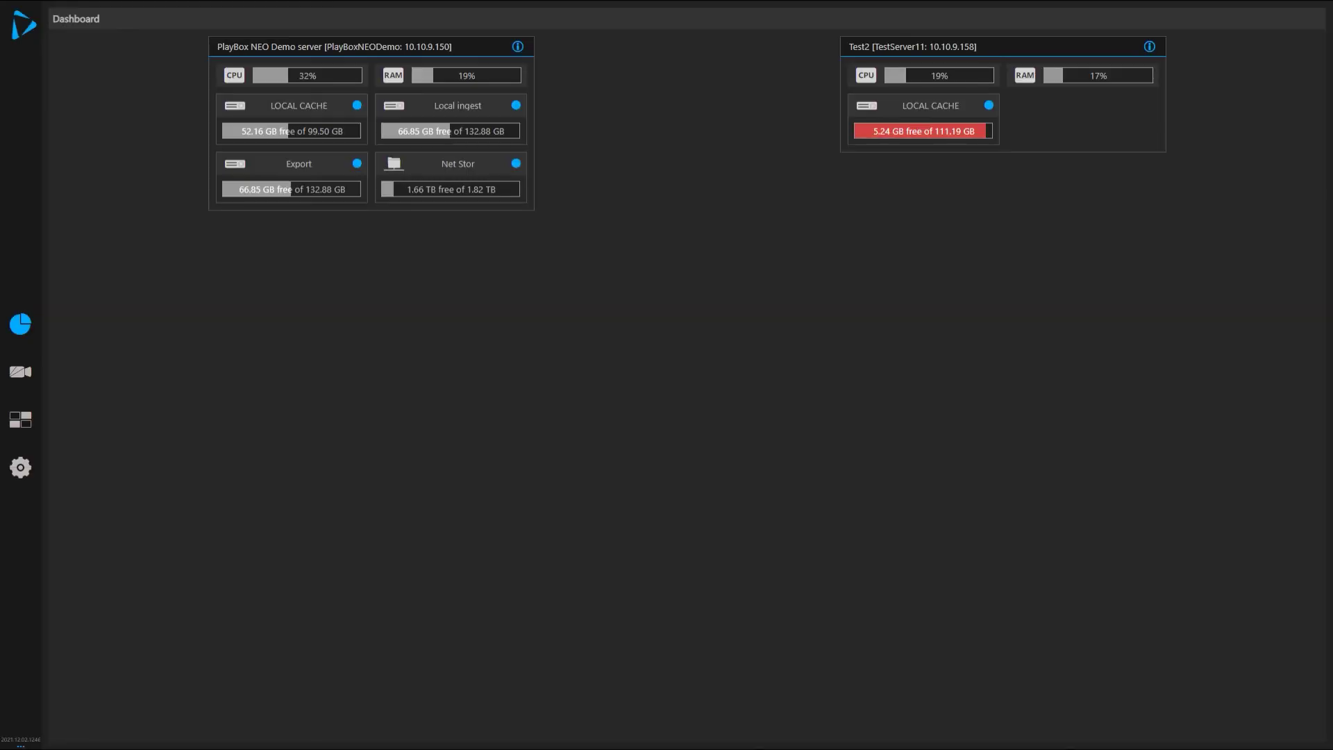
Open the I/O settings page and select the Blackmagic Design service.
{"action": "left_click", "coordinate": [20, 467]}
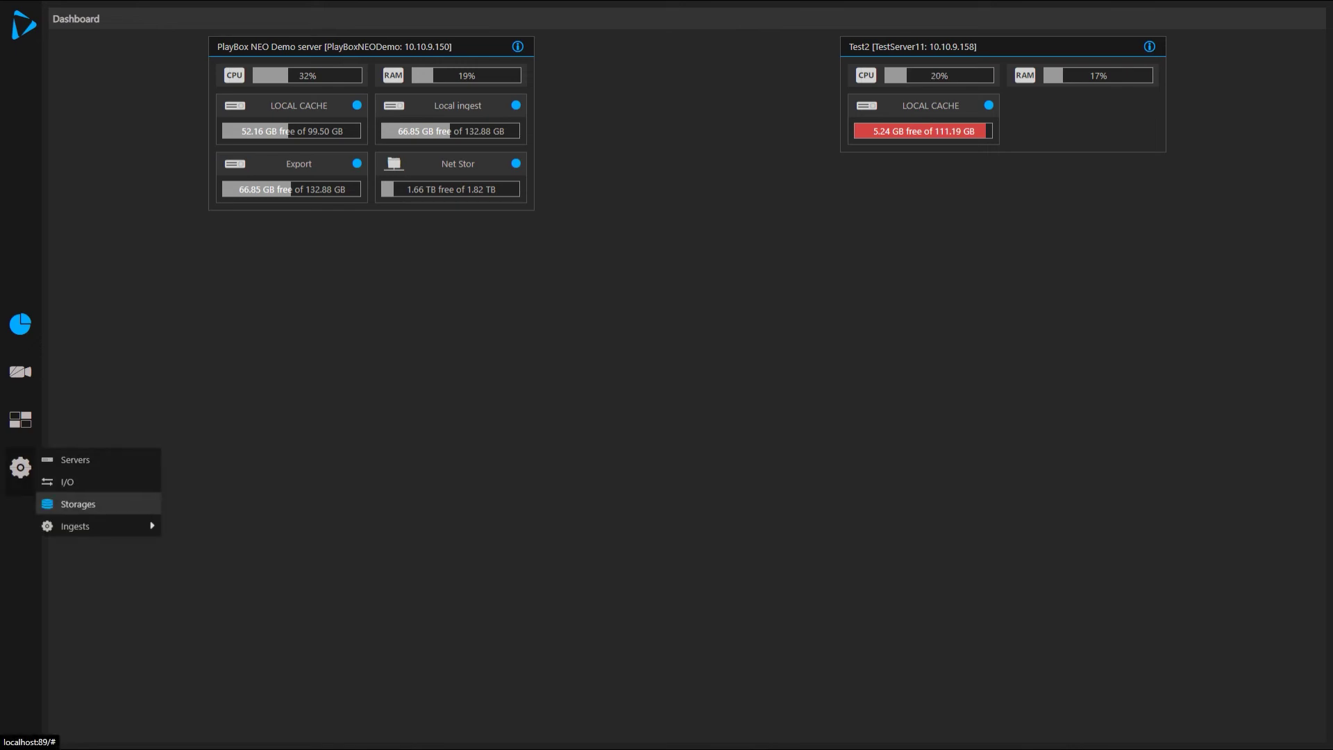
{"action": "left_click", "coordinate": [67, 481]}
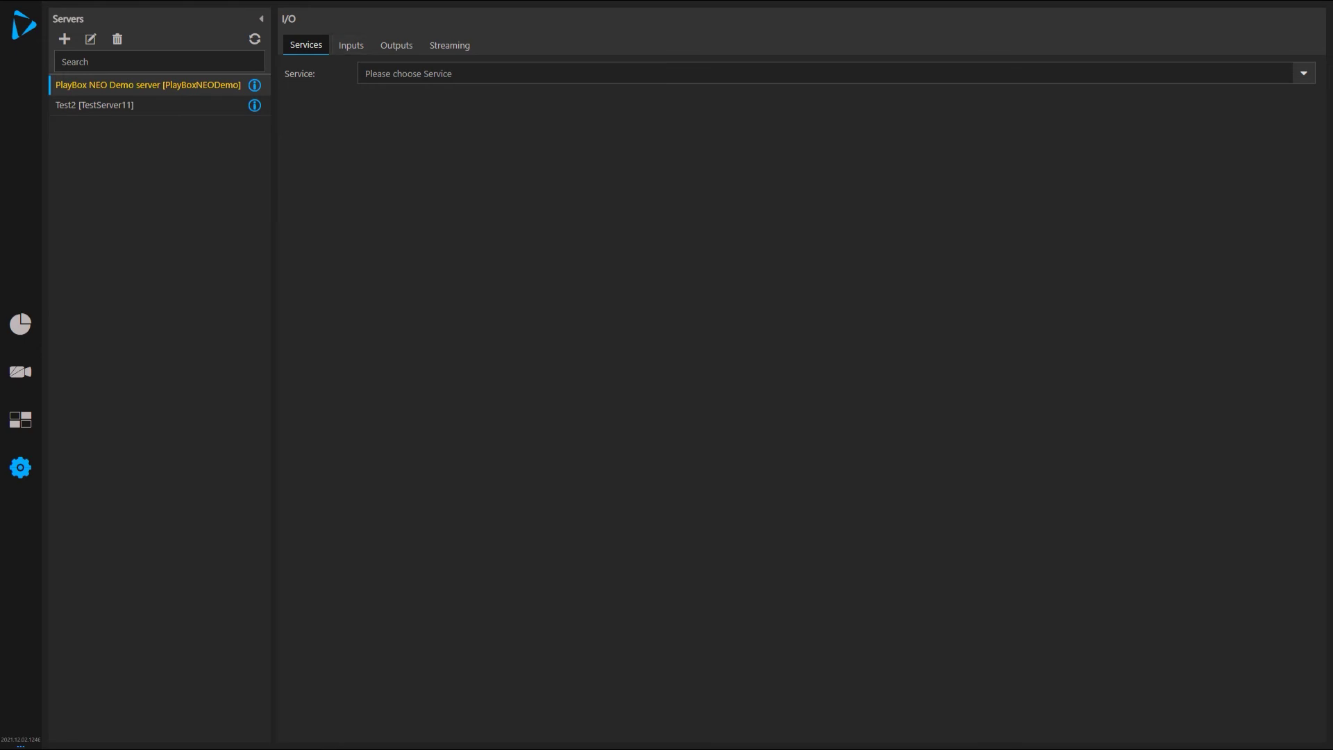
{"action": "left_click", "coordinate": [1174, 73]}
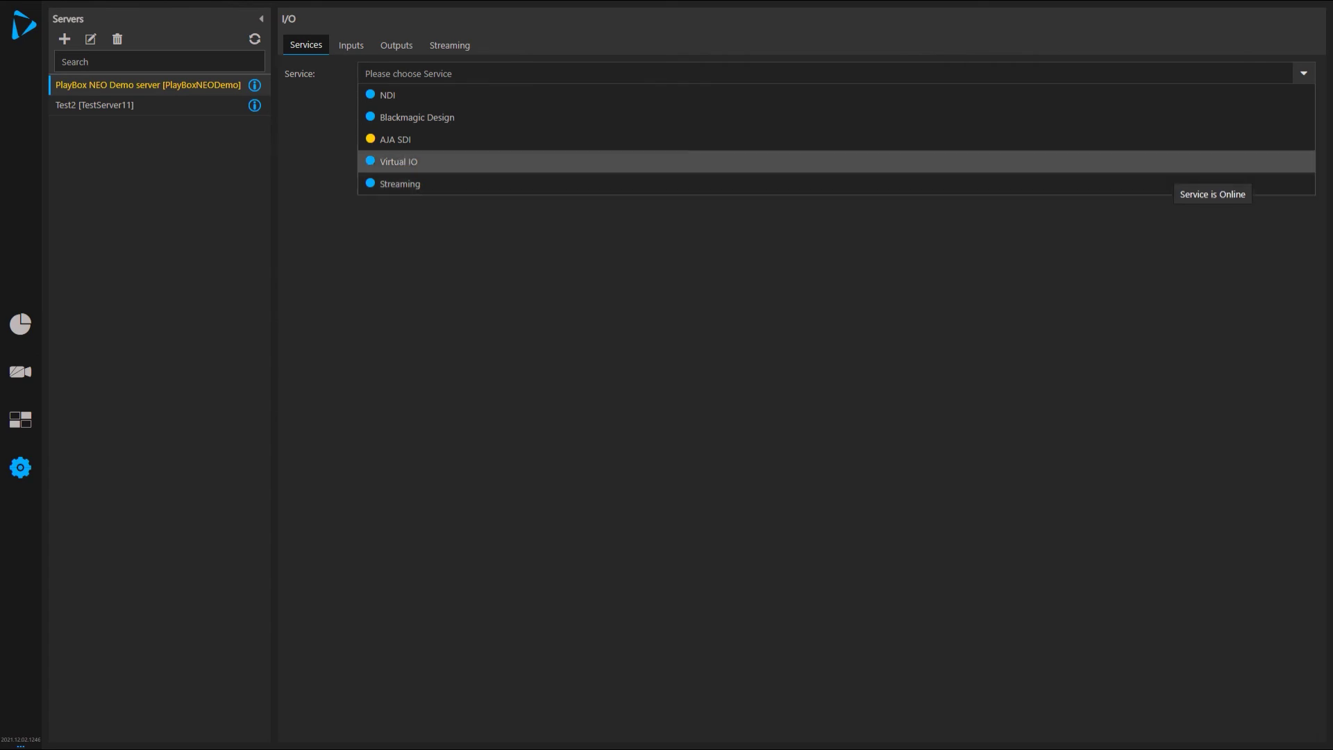
{"action": "left_click", "coordinate": [1167, 118]}
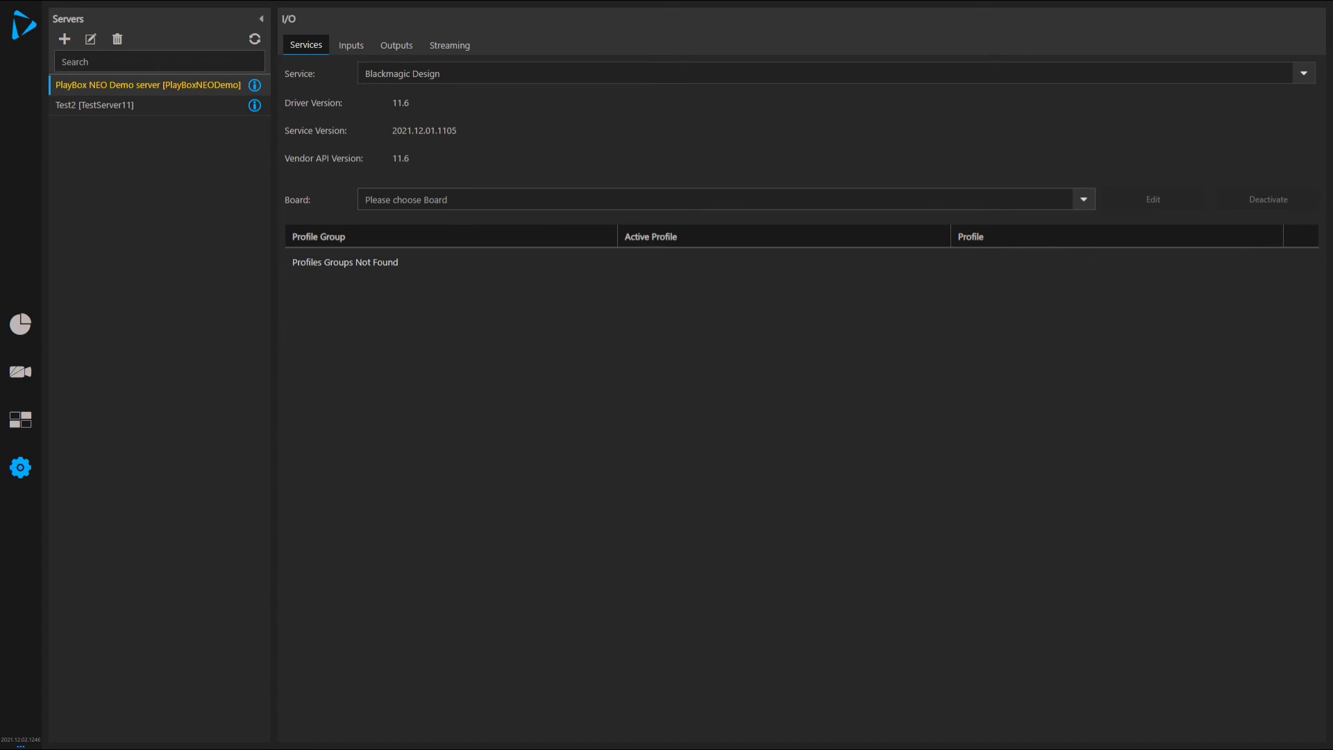
Select the Decklink Duo 2 board and inspect Profile Group 0's profile without changing it.
{"action": "left_click", "coordinate": [722, 200]}
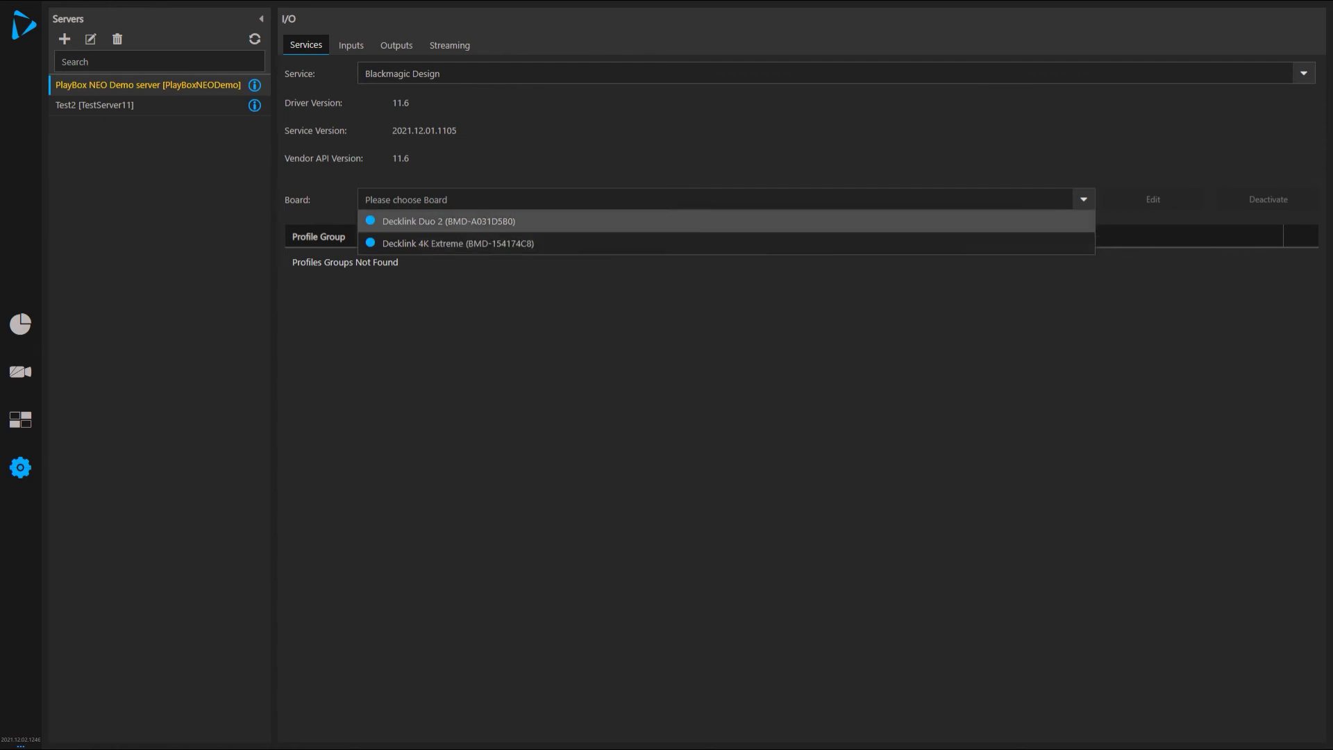
{"action": "left_click", "coordinate": [1077, 221]}
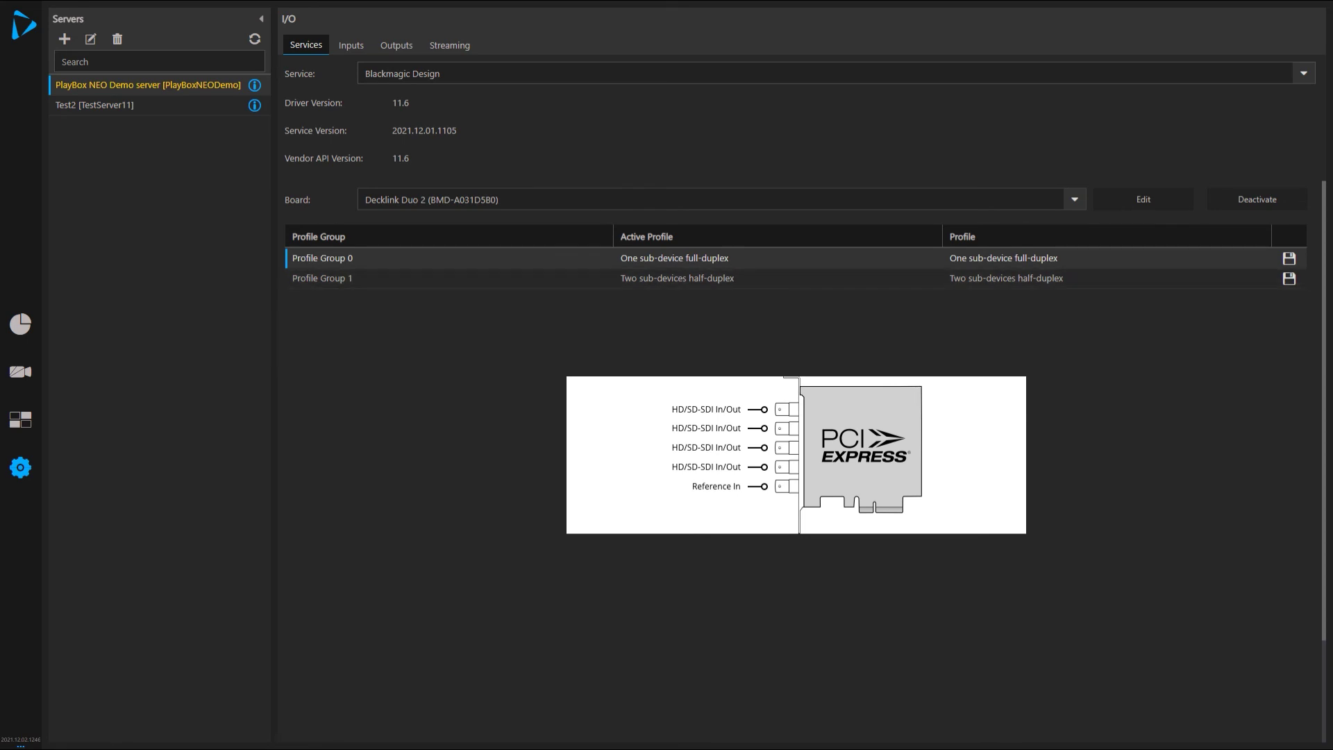
{"action": "left_click", "coordinate": [1104, 259]}
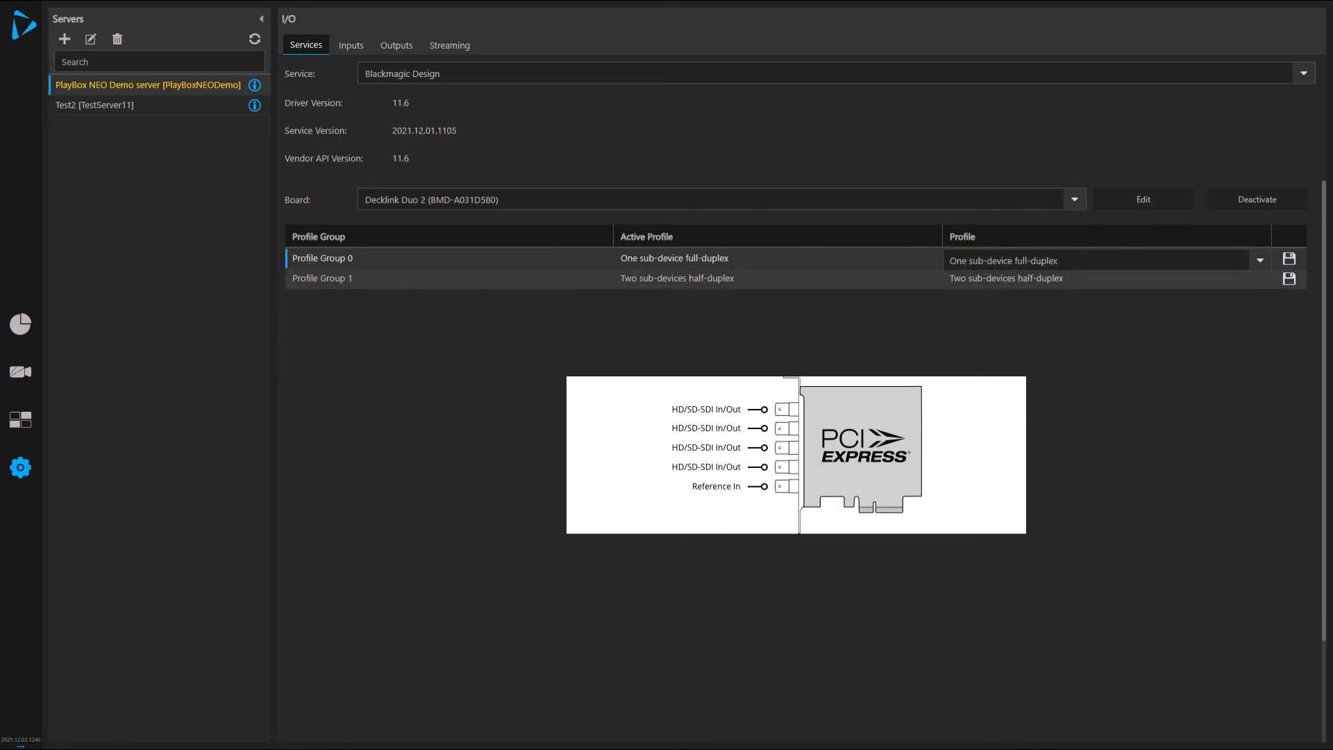
{"action": "key", "text": "Escape"}
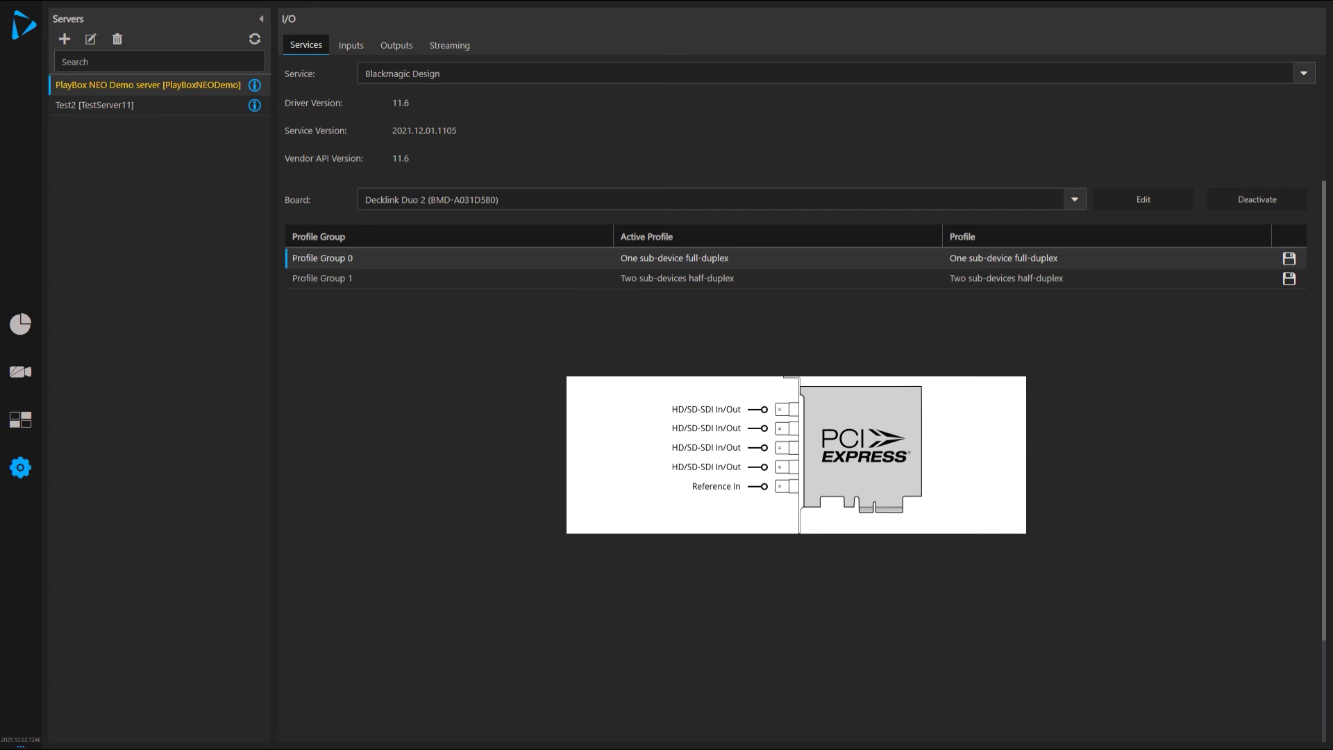
Go back to the dashboard showing the demo and Test2 server panels.
{"action": "left_click", "coordinate": [20, 324]}
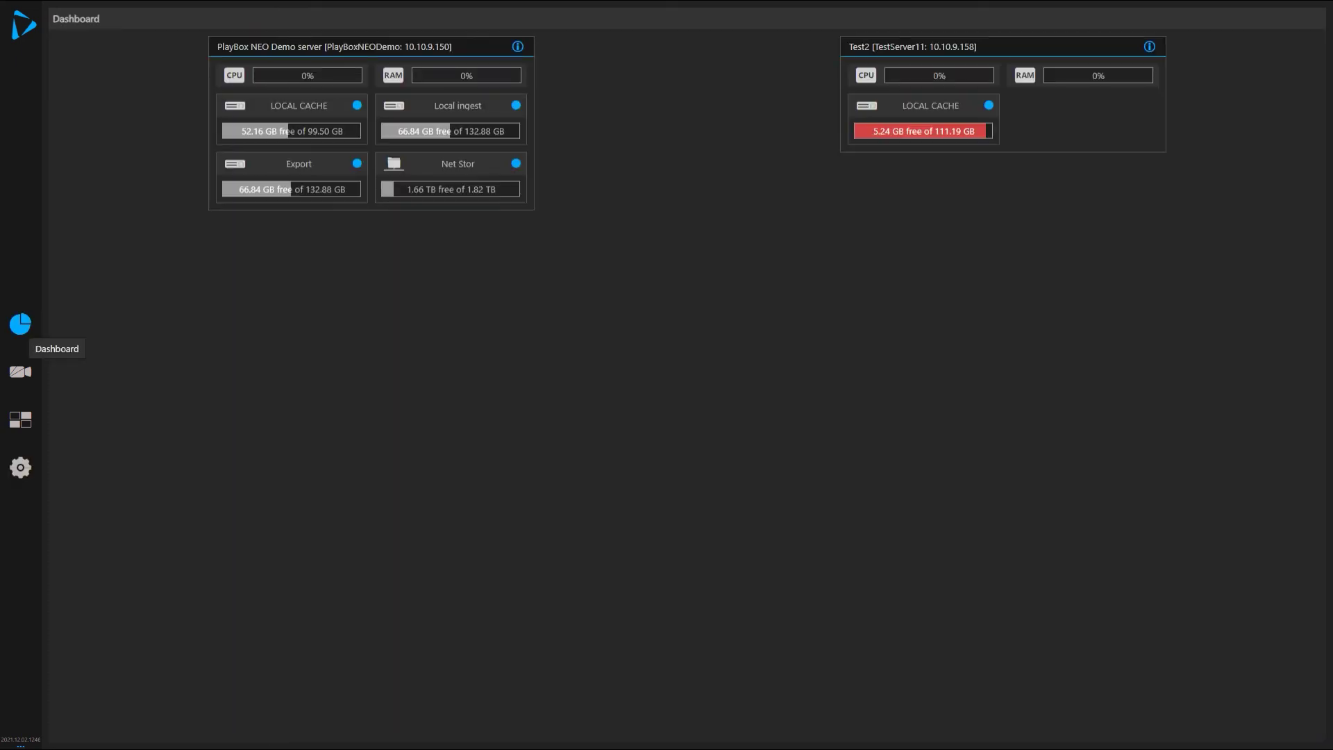